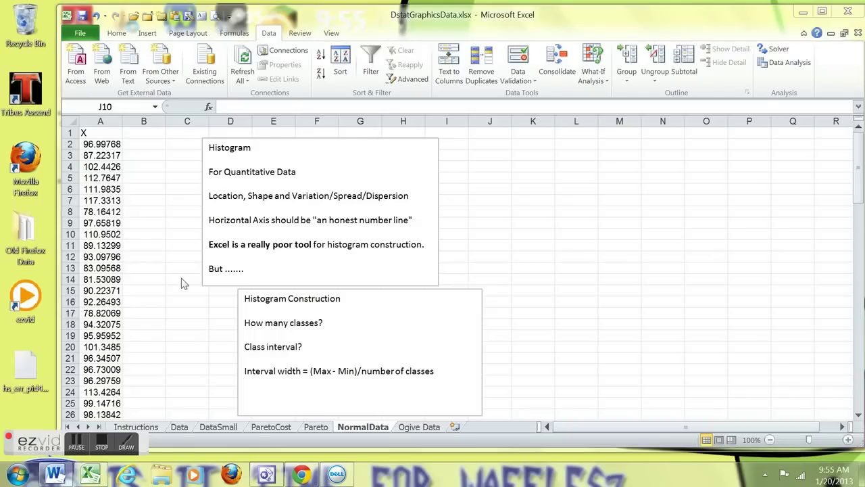
# Step: Add extra dots after 'But' in the Histogram note
pyautogui.click(262, 155)
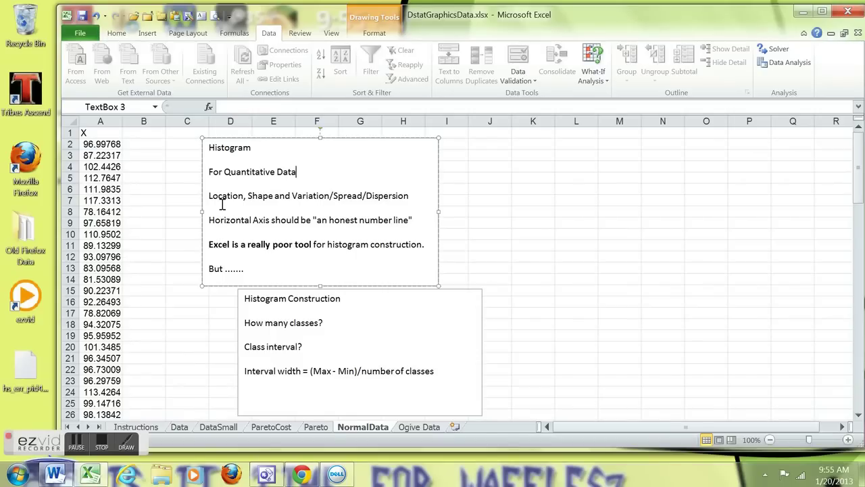
pyautogui.press('Right')
pyautogui.press('Right')
pyautogui.click(181, 246)
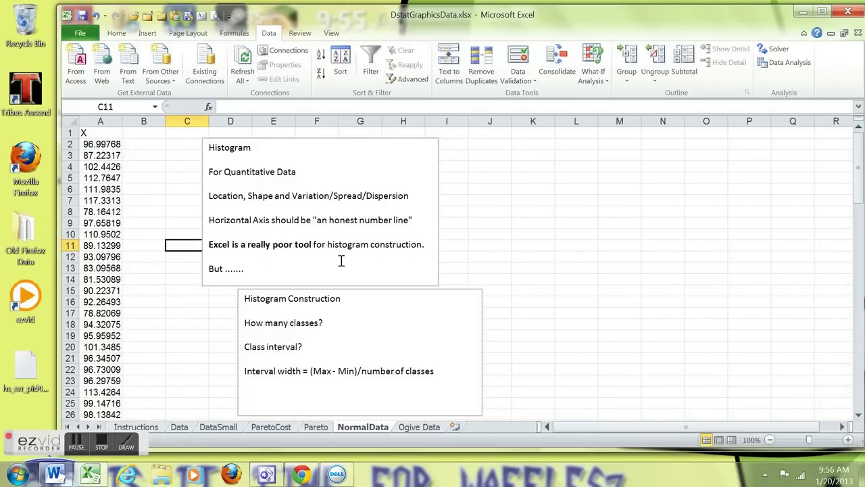
pyautogui.click(250, 278)
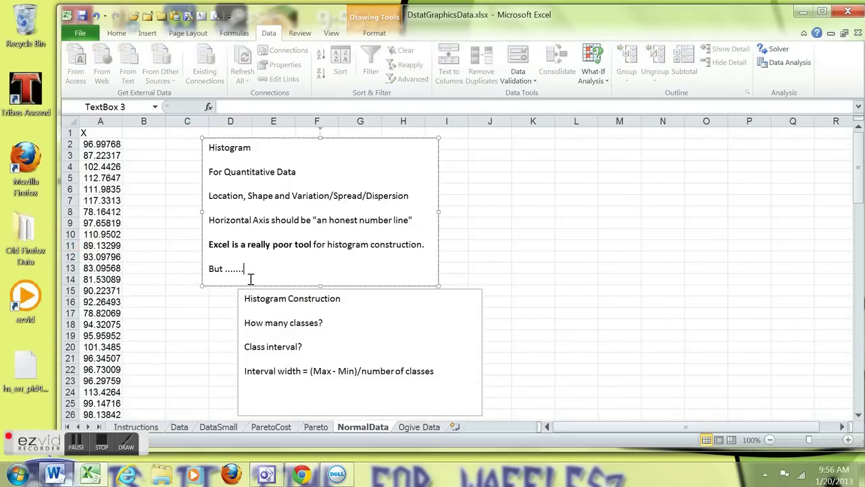
pyautogui.write('....')
pyautogui.click(211, 312)
# Step: Move the Histogram note to the right and the Histogram Construction note to the top
pyautogui.click(314, 155)
pyautogui.moveTo(309, 139); pyautogui.dragTo(701, 174)
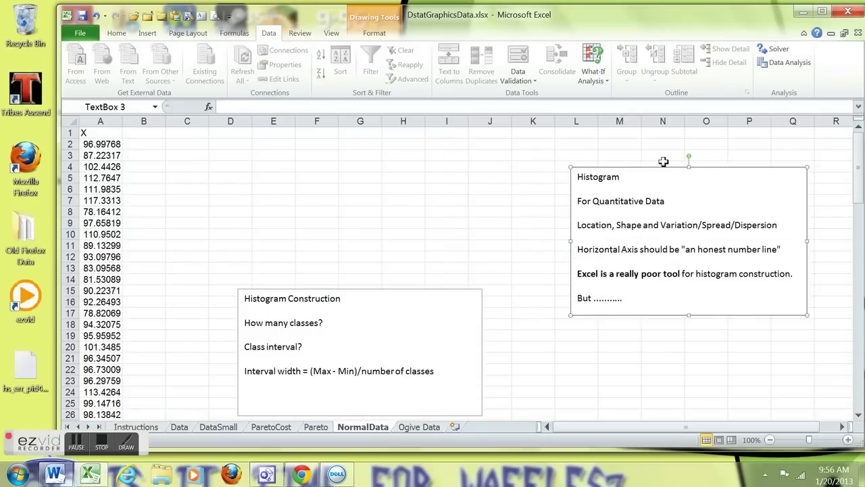
pyautogui.click(388, 303)
pyautogui.moveTo(389, 295); pyautogui.dragTo(407, 146)
# Step: Run Descriptive Statistics on A1:A101 with summary statistics output starting at C1
pyautogui.click(395, 304)
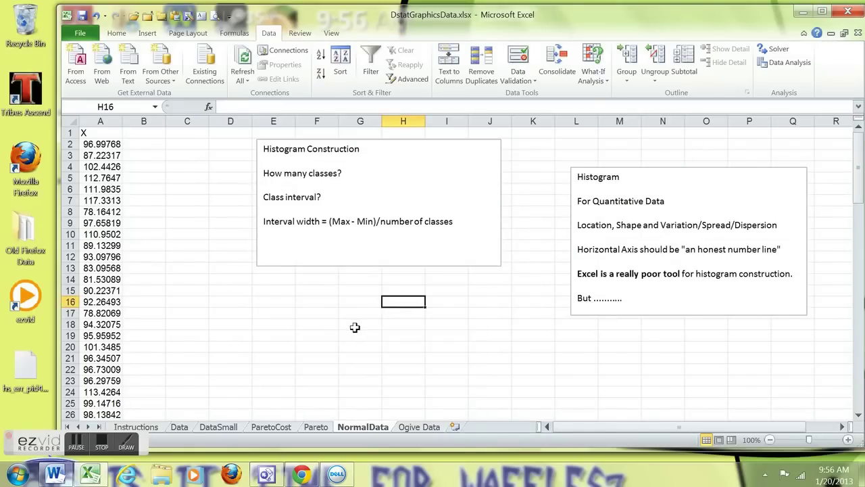
pyautogui.click(791, 62)
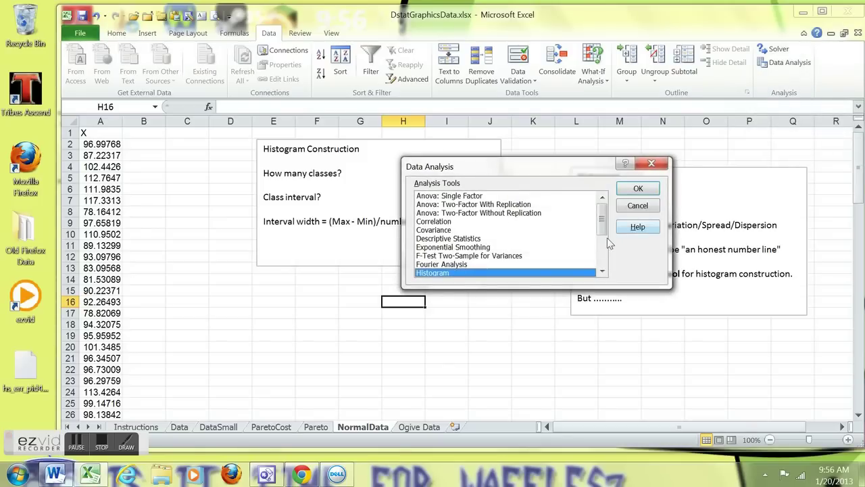
pyautogui.click(446, 238)
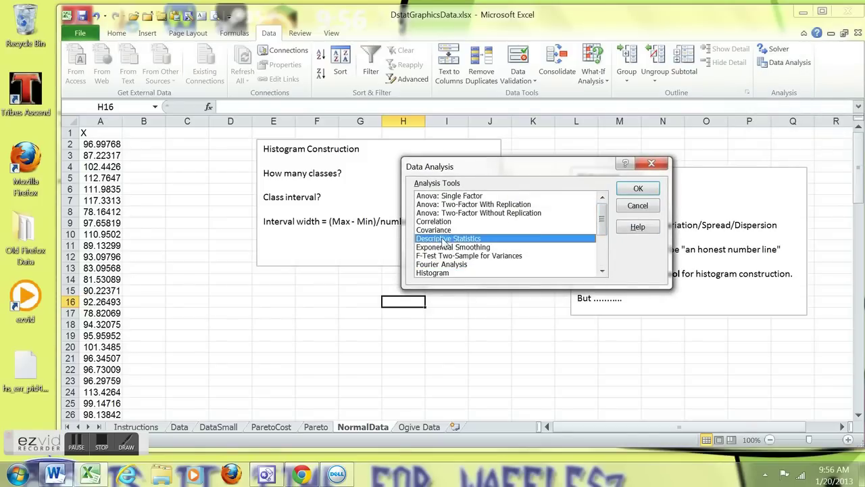
pyautogui.click(637, 189)
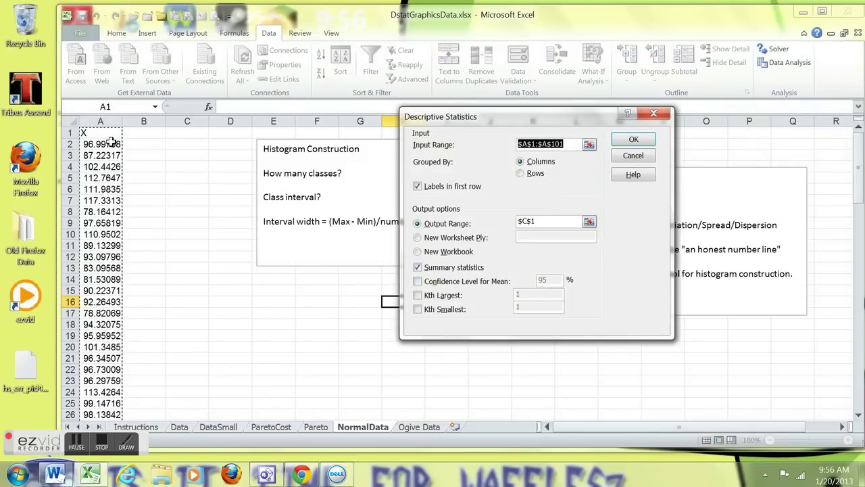
pyautogui.moveTo(108, 133); pyautogui.dragTo(105, 403)
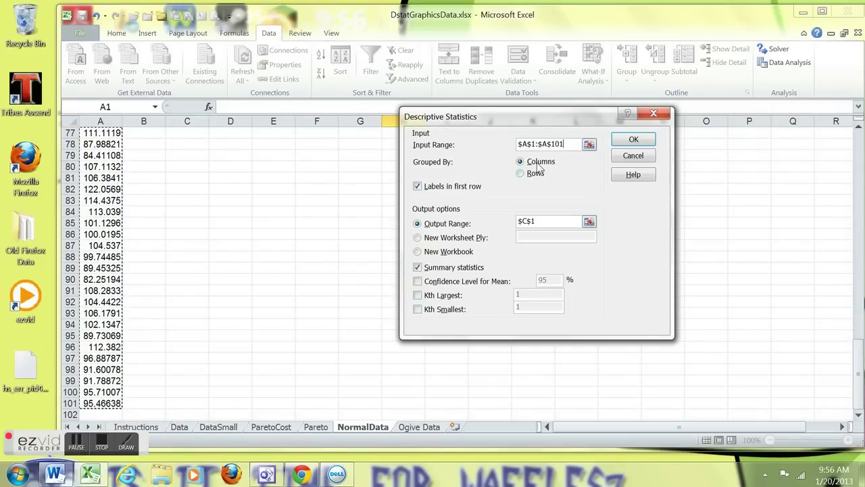
pyautogui.click(418, 223)
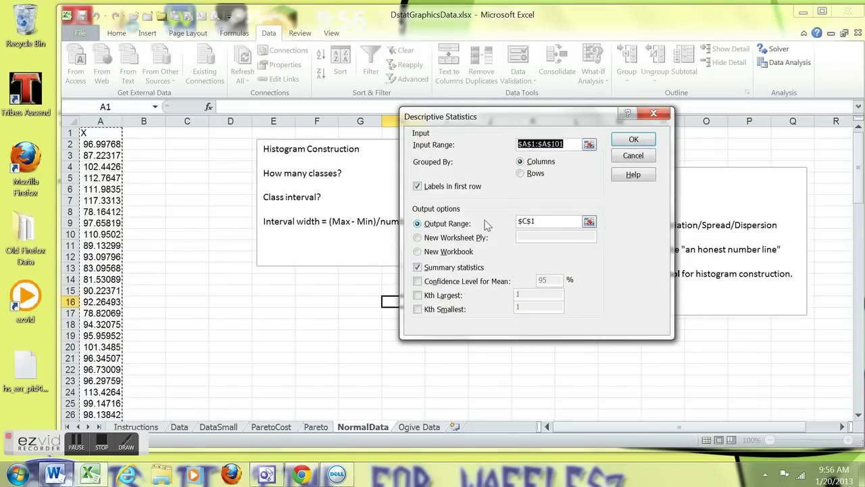
pyautogui.click(551, 225)
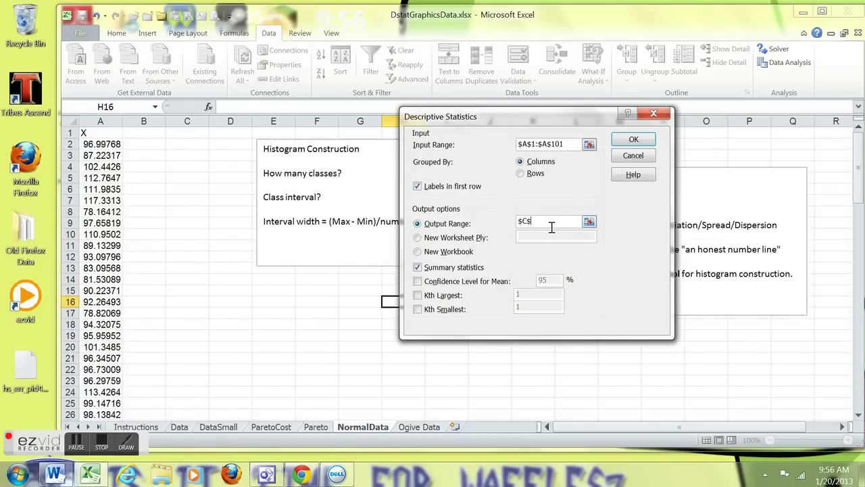
pyautogui.click(187, 136)
pyautogui.click(634, 142)
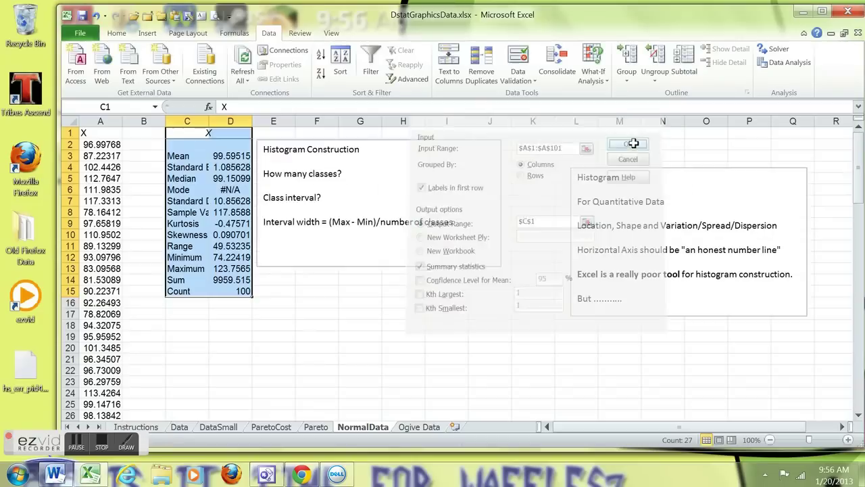
pyautogui.click(488, 323)
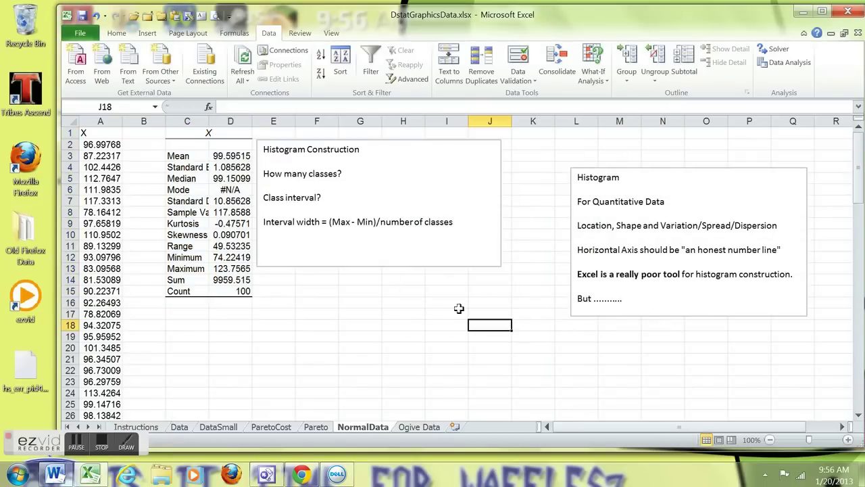
# Step: Autofit column C and enter labels Max, Min and Number of Classes in C18:C20
pyautogui.doubleClick(214, 131)
pyautogui.click(390, 350)
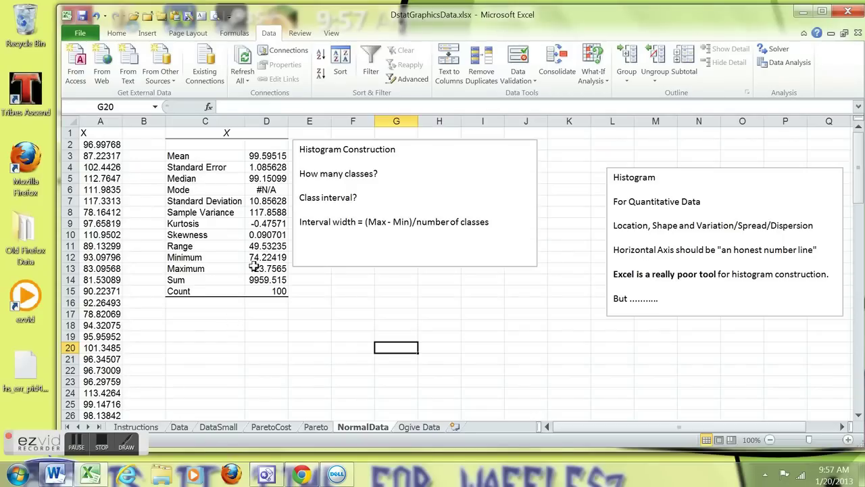
pyautogui.click(207, 330)
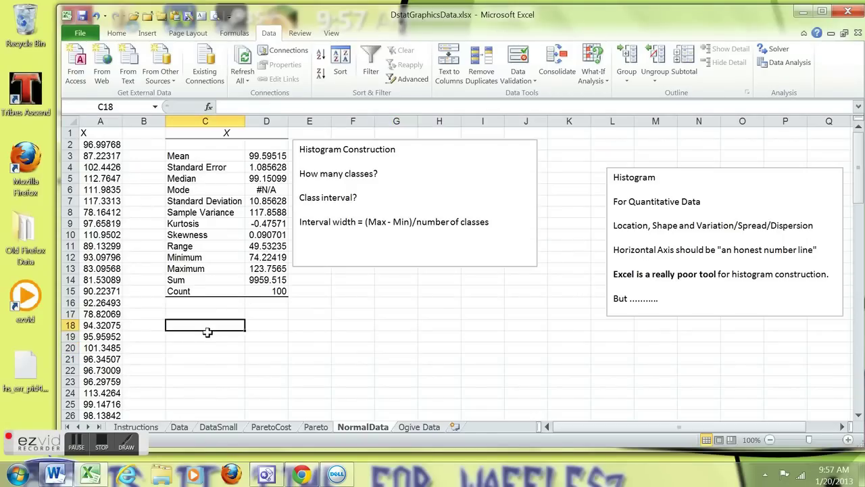
pyautogui.write('Max')
pyautogui.press('Return')
pyautogui.write('Min')
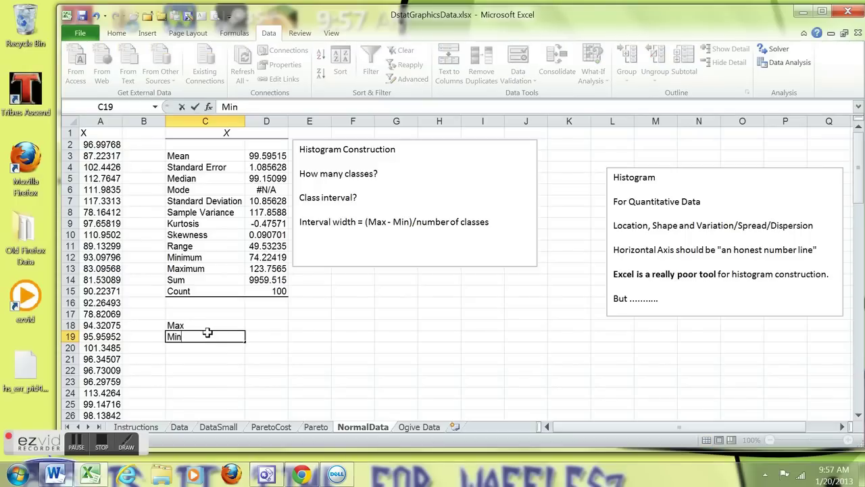
pyautogui.press('Return')
pyautogui.press('Return')
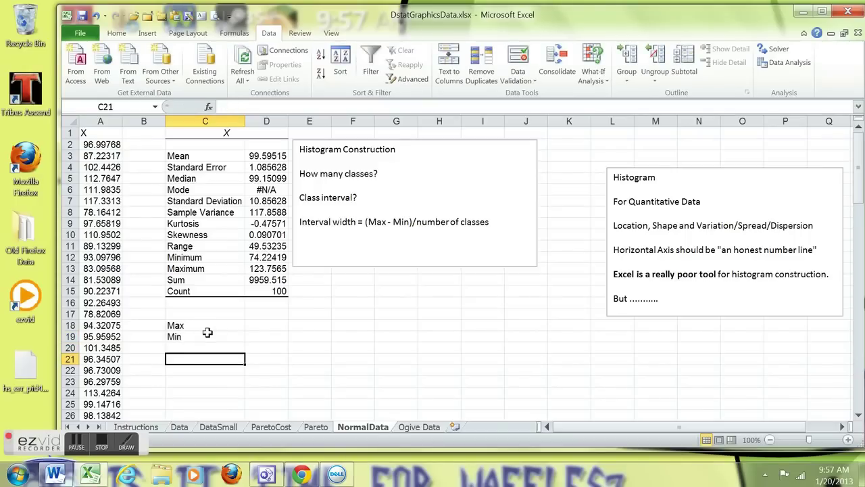
pyautogui.press('F2')
pyautogui.hotkey('shift', 'Return')
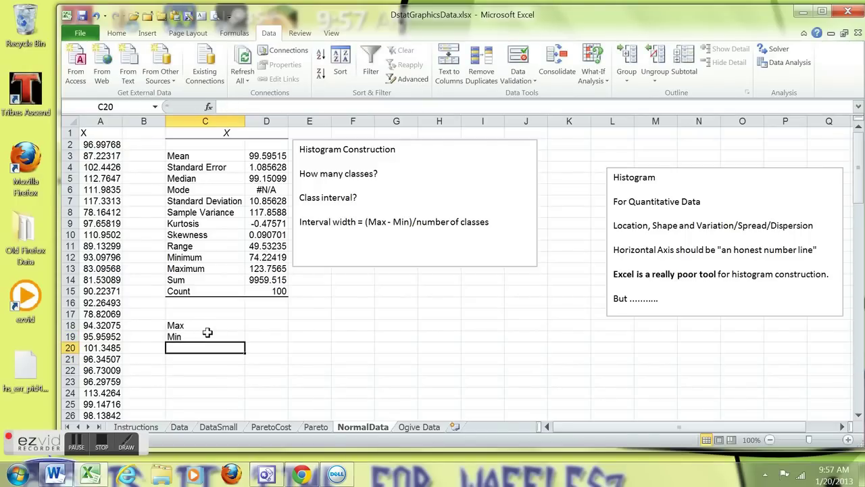
pyautogui.write('Number of Classes')
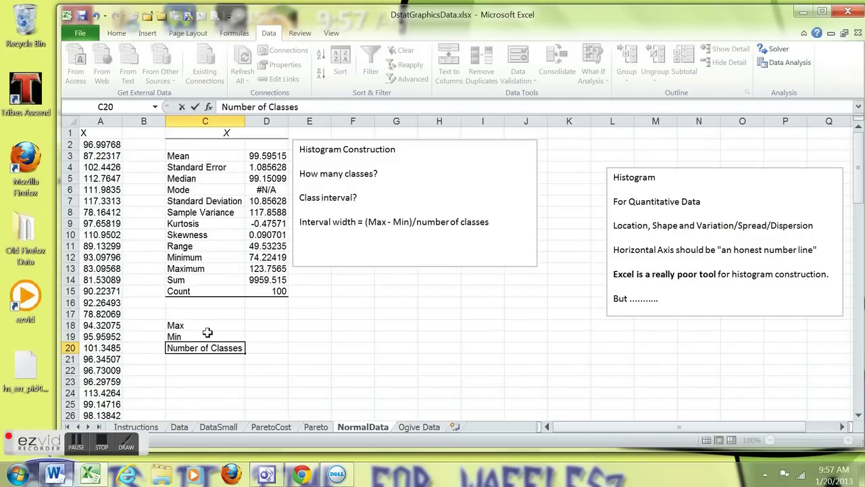
pyautogui.press('Tab')
# Step: Link D18 to the maximum with =D13 and D19 to the minimum with =D12
pyautogui.press('Up')
pyautogui.press('Up')
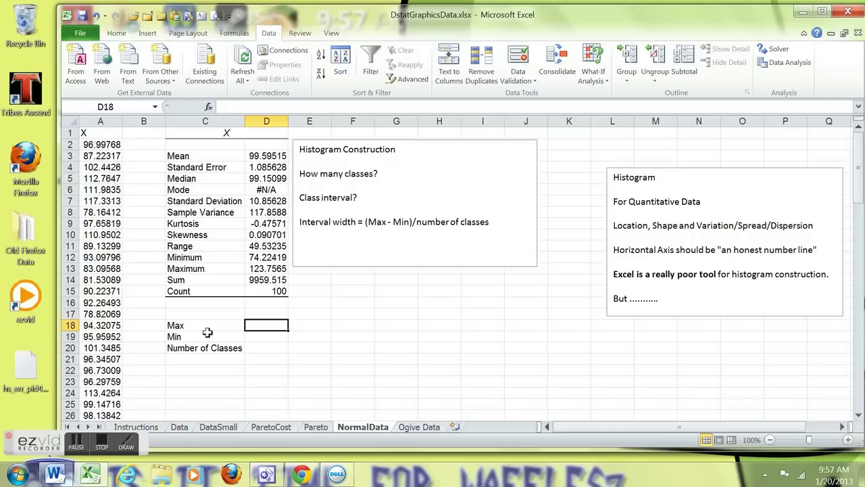
pyautogui.write('=')
pyautogui.click(268, 269)
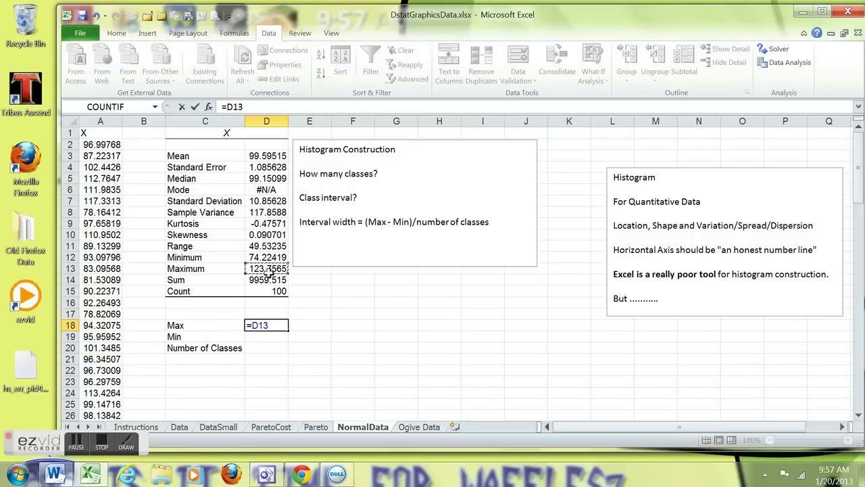
pyautogui.press('Return')
pyautogui.write('=')
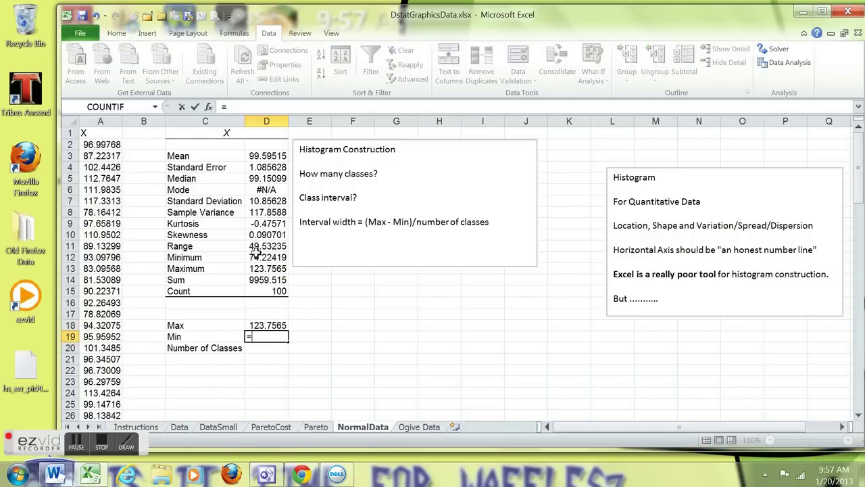
pyautogui.click(262, 259)
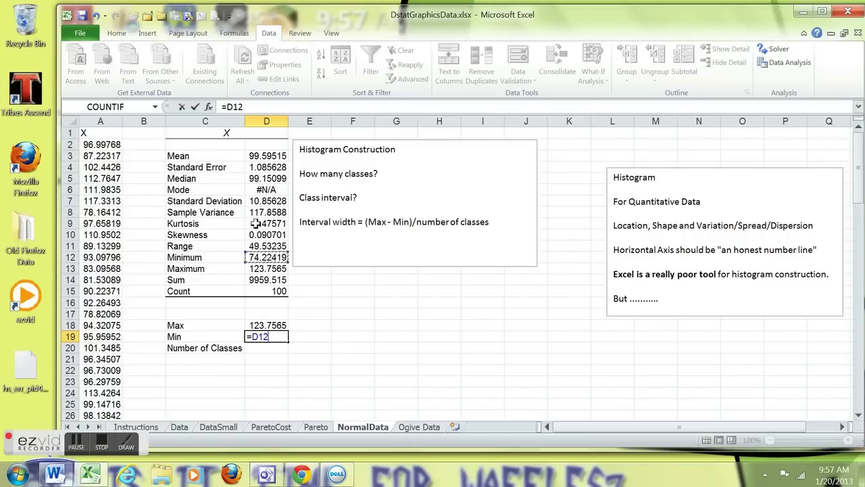
pyautogui.click(195, 107)
pyautogui.press('Return')
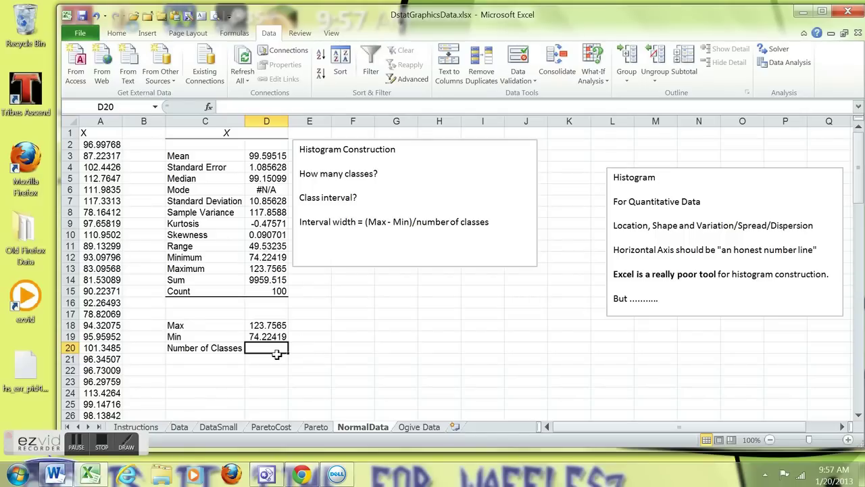
# Step: Set Number of Classes to 10 and relabel C22 as Interval Width
pyautogui.write('10')
pyautogui.press('Return')
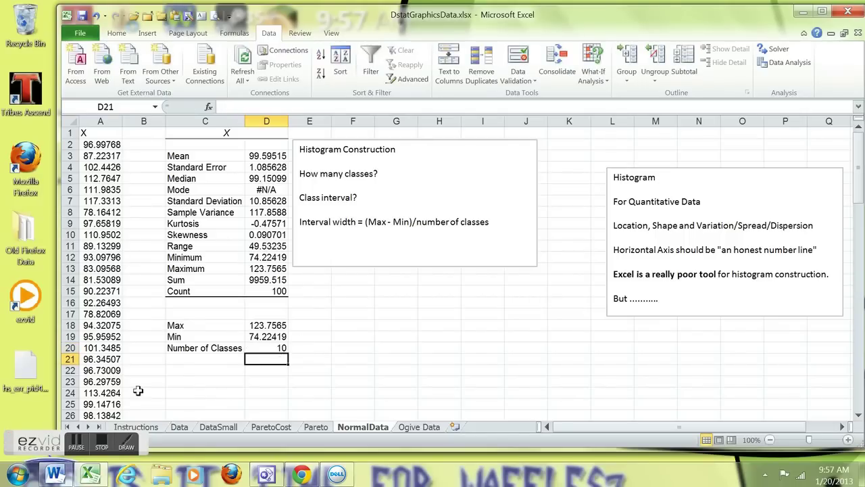
pyautogui.click(196, 374)
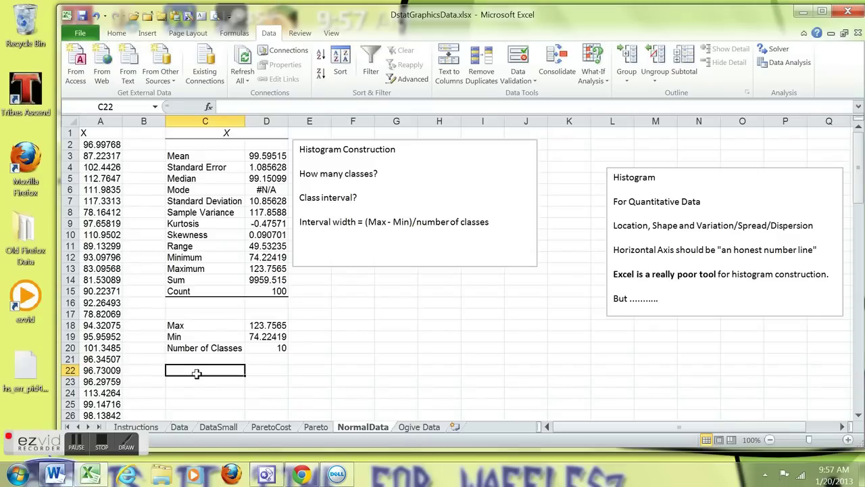
pyautogui.write('Class Interva')
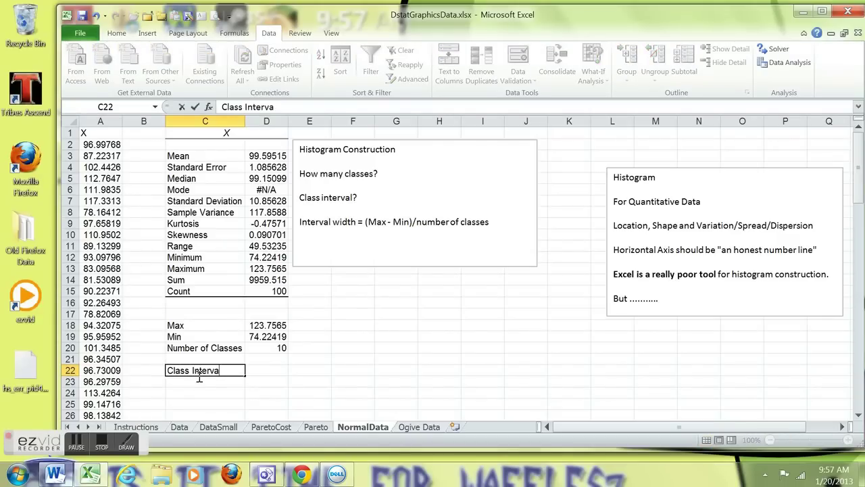
pyautogui.press('BackSpace')
pyautogui.press('BackSpace')
pyautogui.press('BackSpace')
pyautogui.press('BackSpace')
pyautogui.press('BackSpace')
pyautogui.press('BackSpace')
pyautogui.press('BackSpace')
pyautogui.press('BackSpace')
pyautogui.press('BackSpace')
pyautogui.press('BackSpace')
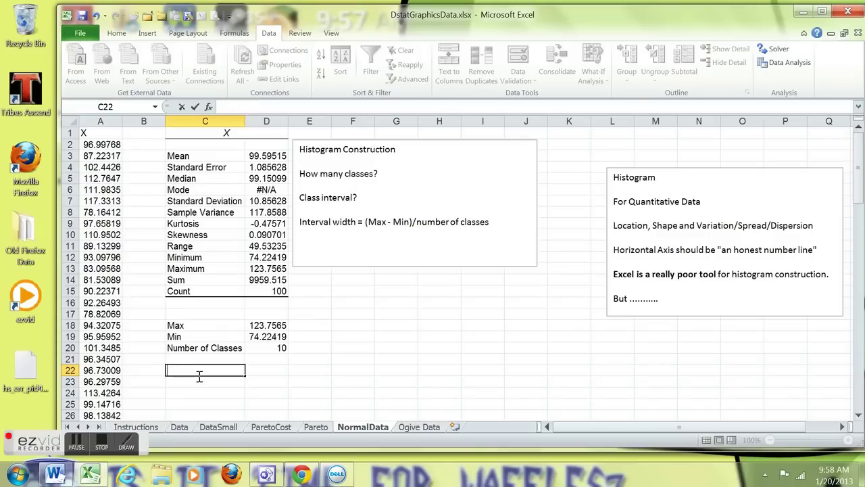
pyautogui.write('Interval Width')
pyautogui.press('Tab')
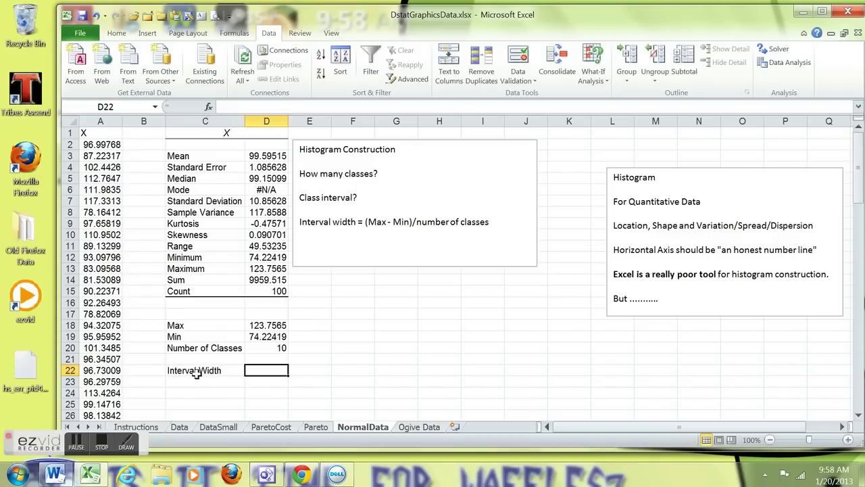
# Step: Calculate the interval width in D22 as =(D18-D19)/D20, giving 4.953235
pyautogui.write('=')
pyautogui.click(269, 325)
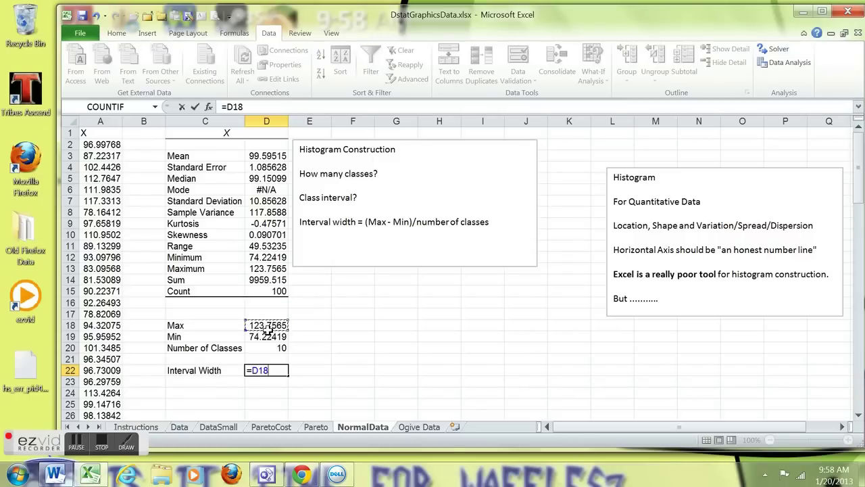
pyautogui.write('-')
pyautogui.click(267, 338)
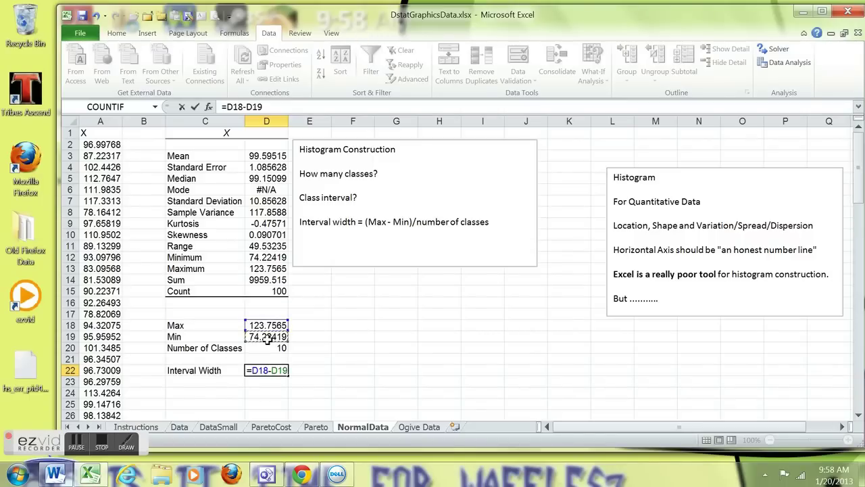
pyautogui.click(231, 109)
pyautogui.write('(')
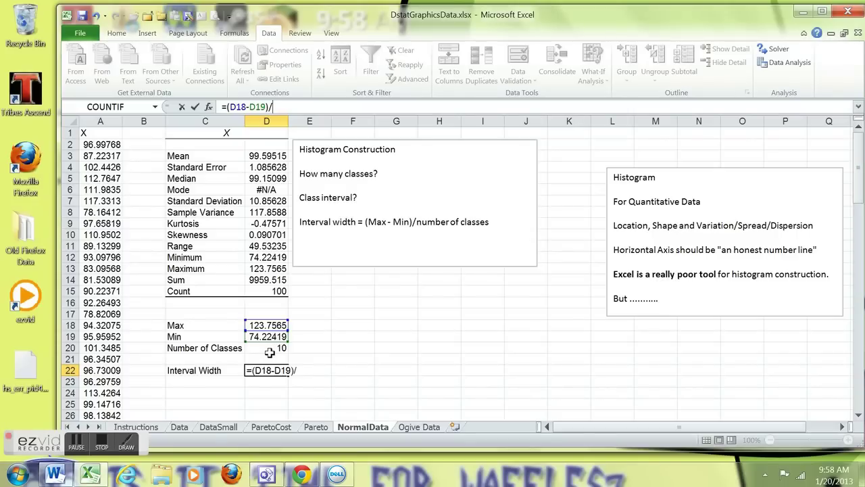
pyautogui.click(269, 349)
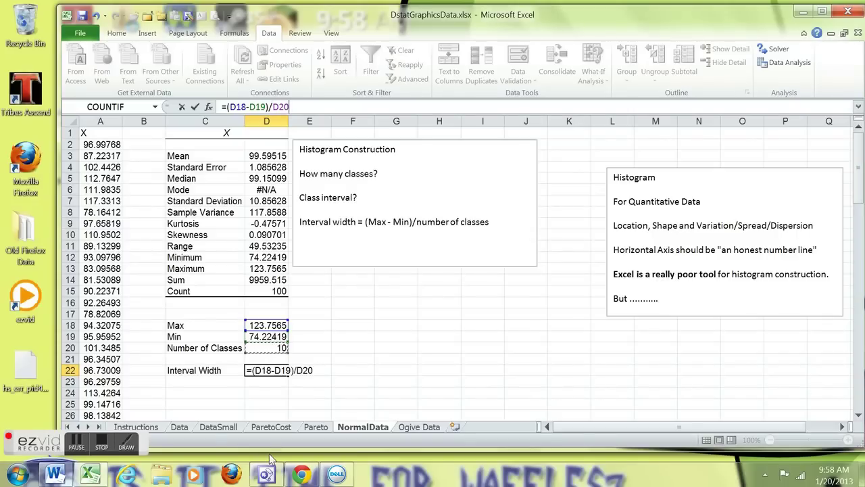
pyautogui.press('Return')
pyautogui.click(204, 400)
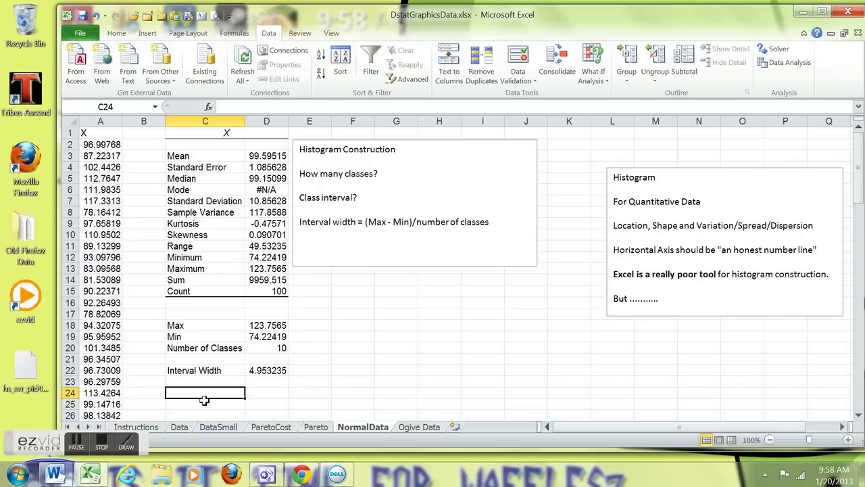
pyautogui.press('Right')
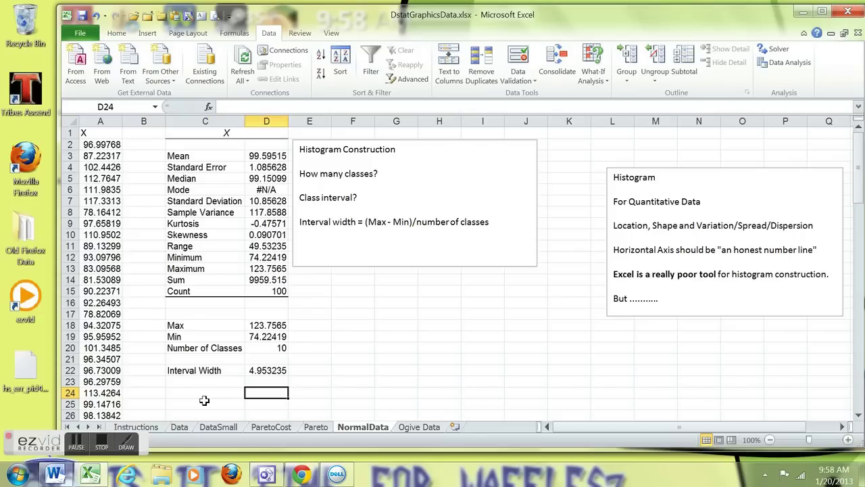
# Step: Enter rounded width 5 in D24, header X in D27, and first bins 70 and 75
pyautogui.write('5')
pyautogui.press('Return')
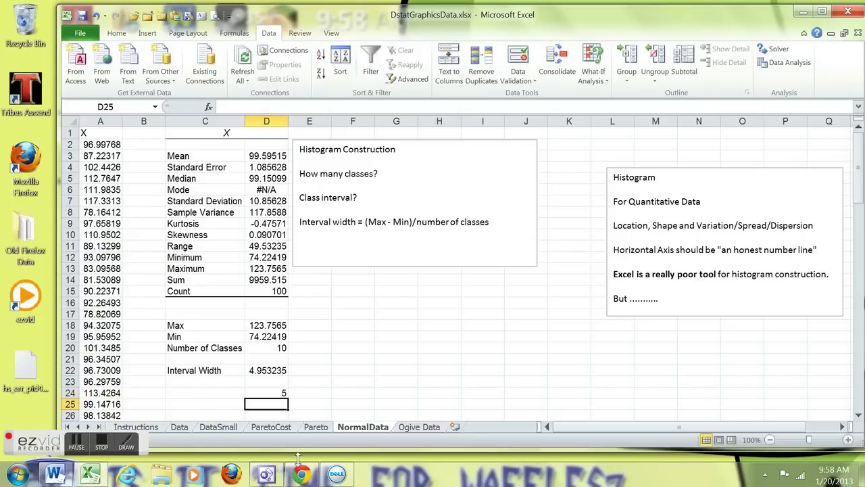
pyautogui.scroll(-2, 370, 376)
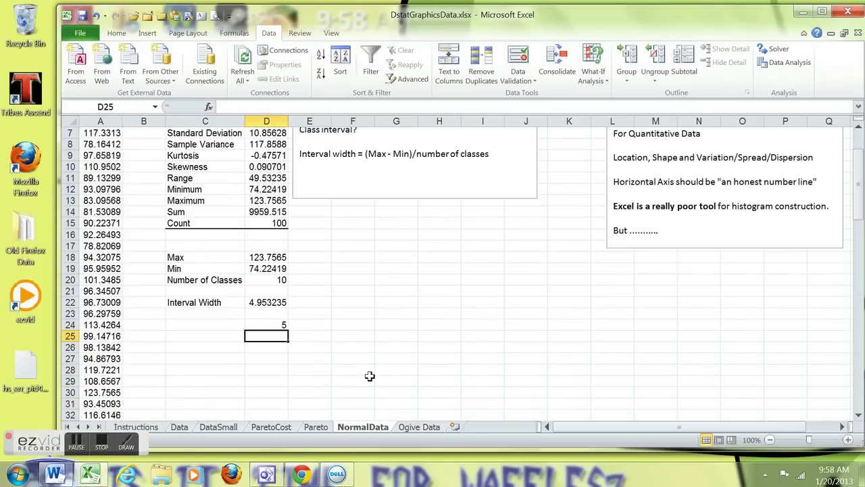
pyautogui.click(281, 363)
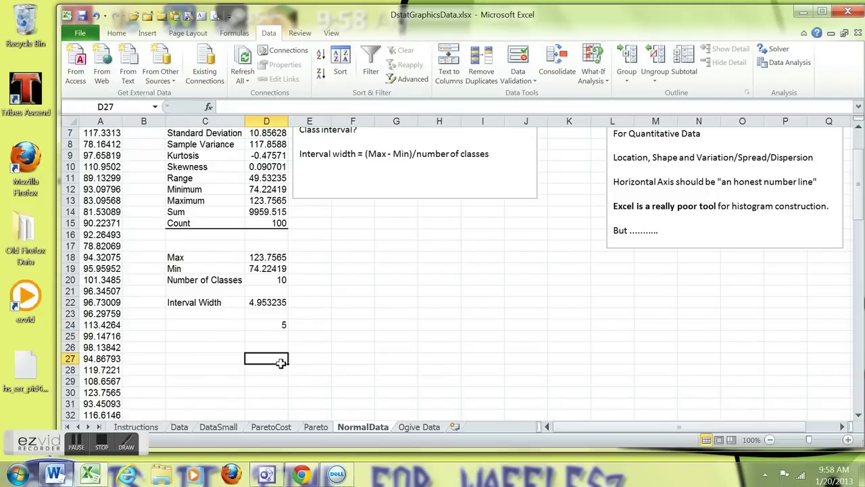
pyautogui.write('X')
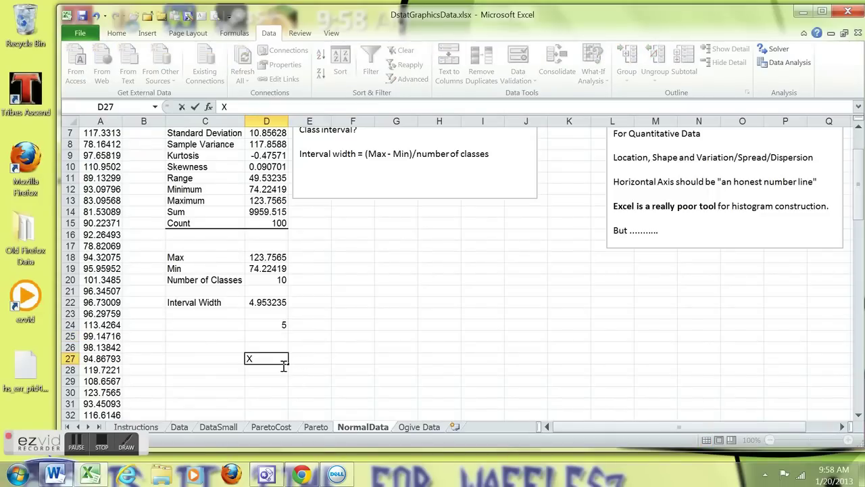
pyautogui.press('Return')
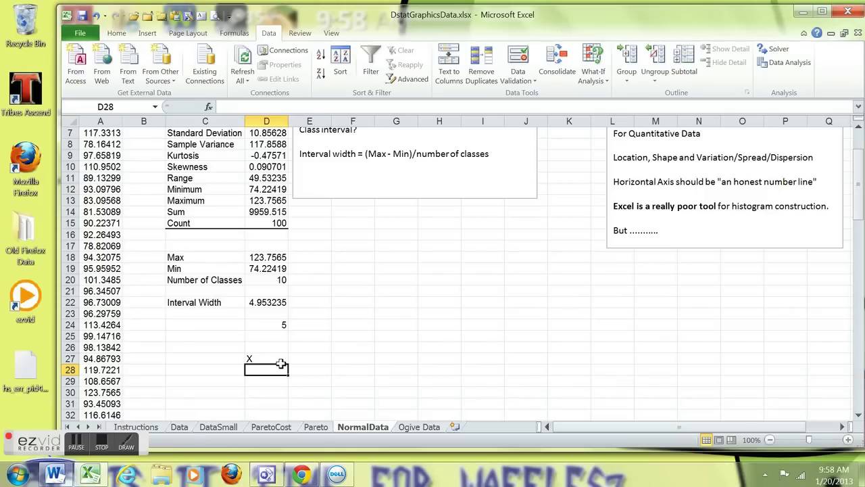
pyautogui.write('70')
pyautogui.press('Return')
pyautogui.write('75')
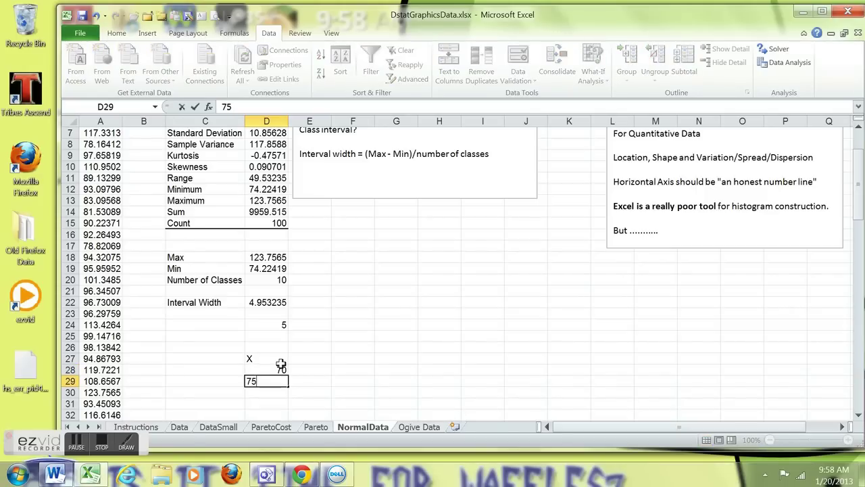
pyautogui.press('Return')
# Step: Fill the bin series down to 130 in D40 and label C34 'Bins ====>'
pyautogui.scroll(-2, 281, 351)
pyautogui.click(282, 304)
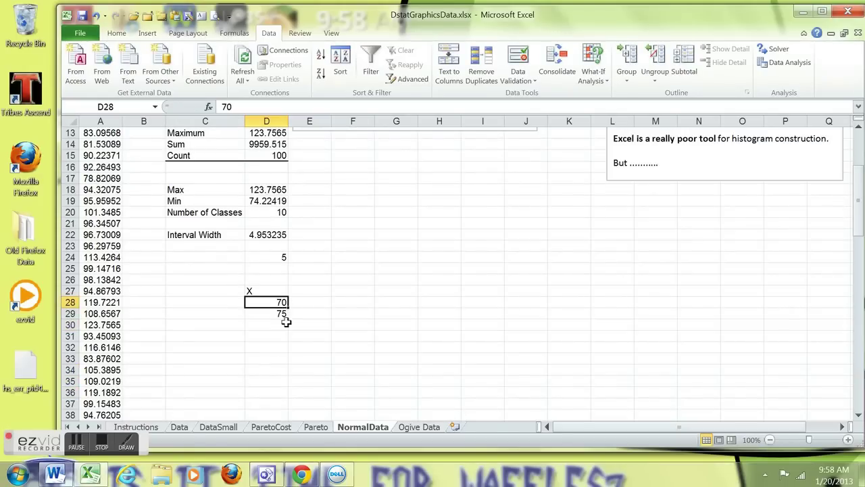
pyautogui.click(284, 338)
pyautogui.moveTo(282, 304); pyautogui.dragTo(287, 368)
pyautogui.scroll(4, 427, 310)
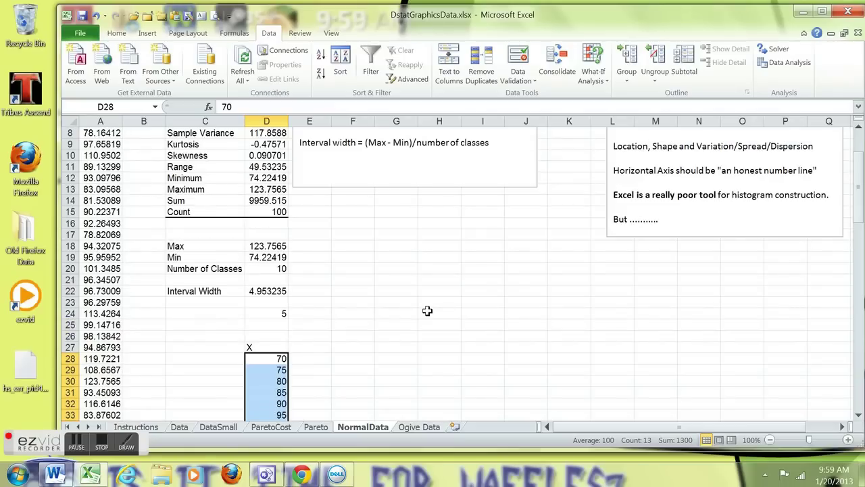
pyautogui.scroll(-3, 427, 311)
pyautogui.click(399, 303)
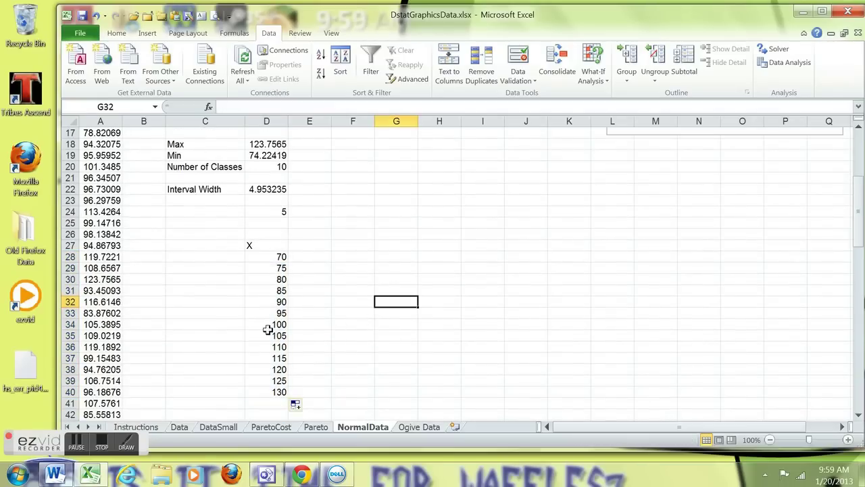
pyautogui.click(219, 329)
pyautogui.write('Bi')
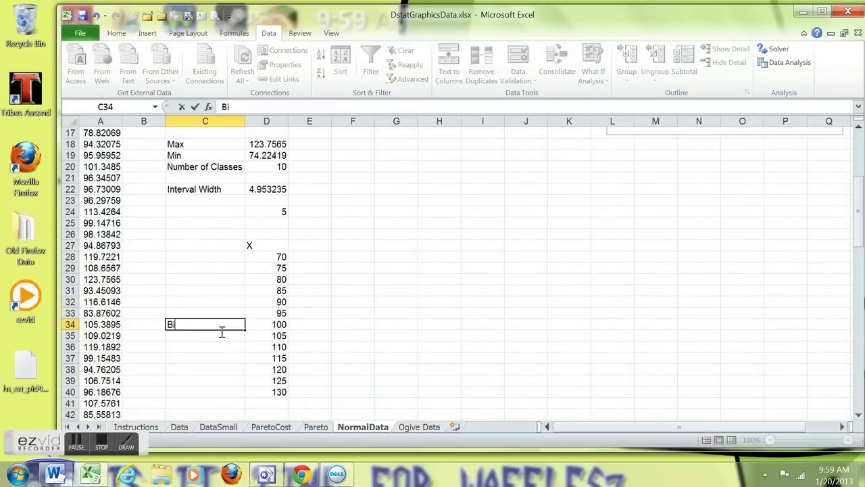
pyautogui.write('ns ====>')
pyautogui.click(390, 327)
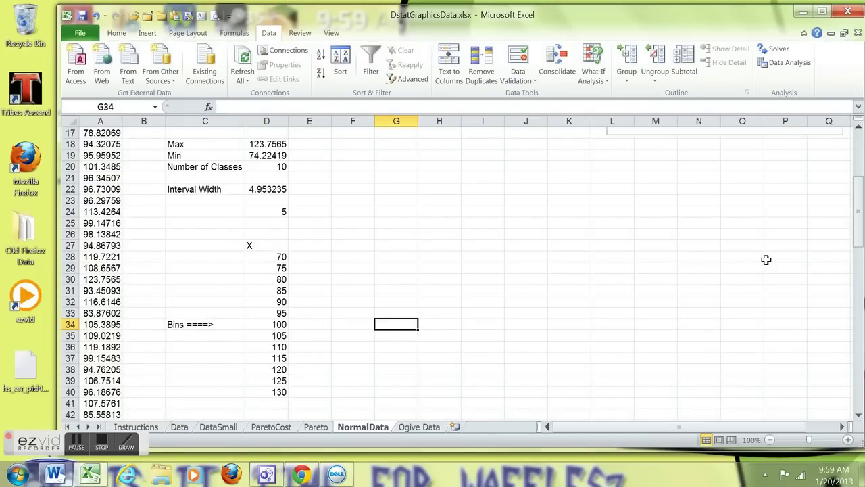
# Step: Run the Histogram tool on the NormalData column with column D bins, output at E27 with chart
pyautogui.click(779, 64)
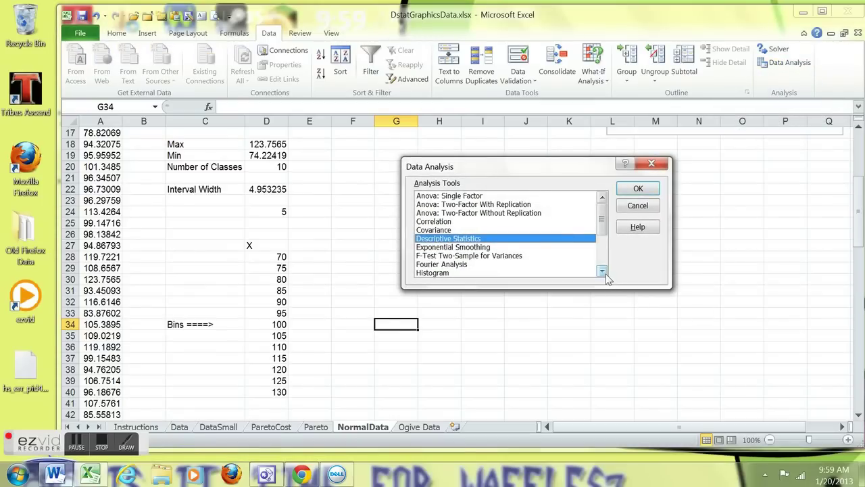
pyautogui.click(602, 271)
pyautogui.click(603, 271)
pyautogui.click(433, 255)
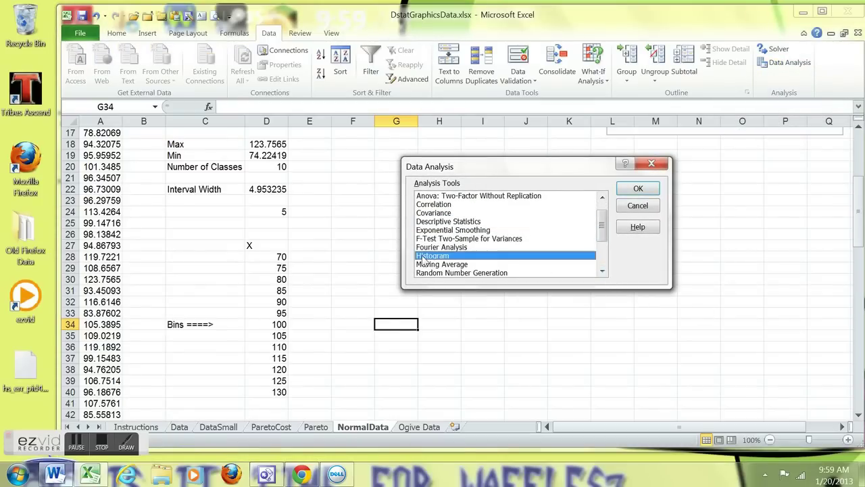
pyautogui.click(638, 190)
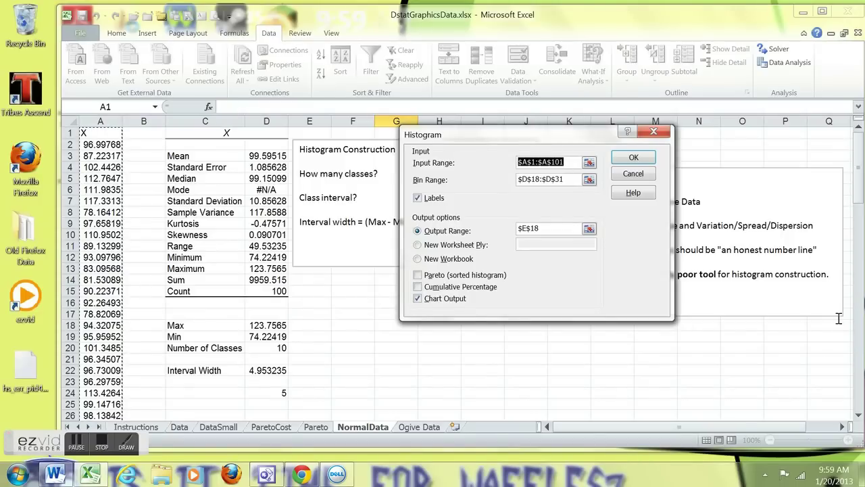
pyautogui.moveTo(113, 135); pyautogui.dragTo(101, 392)
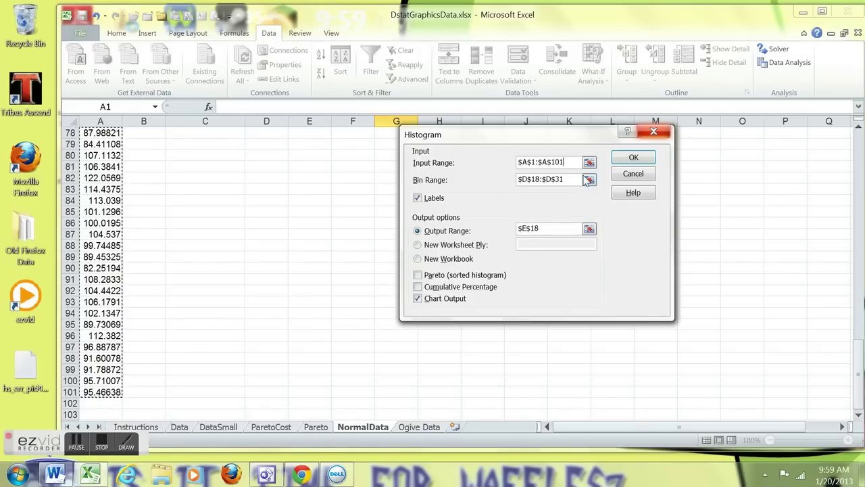
pyautogui.moveTo(573, 184); pyautogui.dragTo(515, 181)
pyautogui.press('BackSpace')
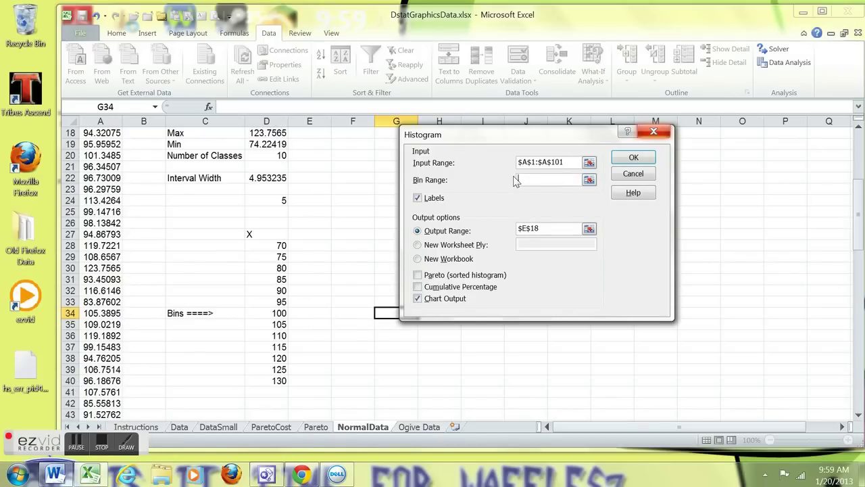
pyautogui.moveTo(277, 236); pyautogui.dragTo(276, 382)
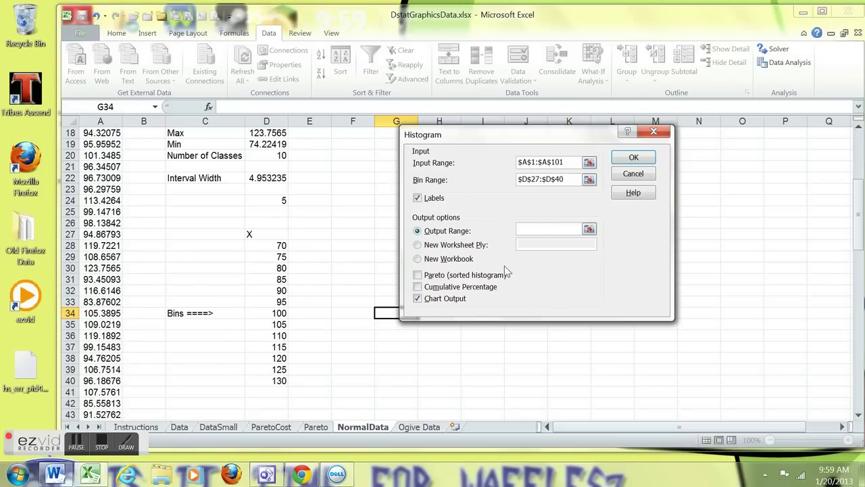
pyautogui.click(315, 237)
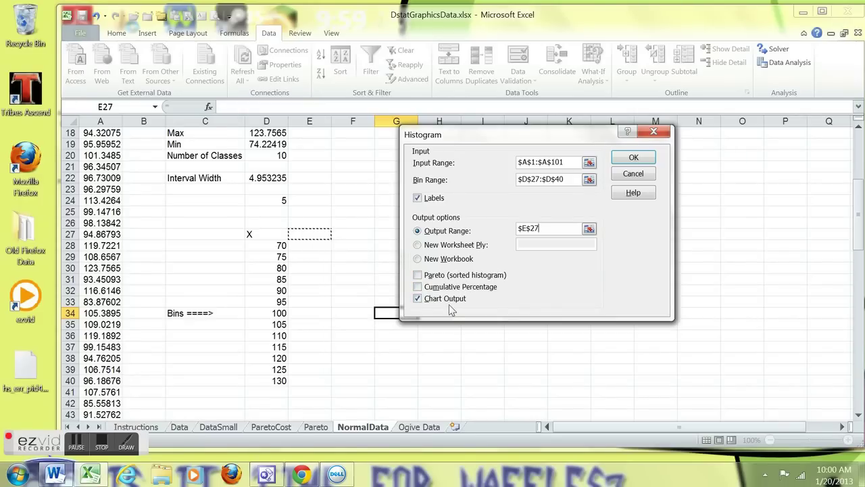
pyautogui.click(625, 161)
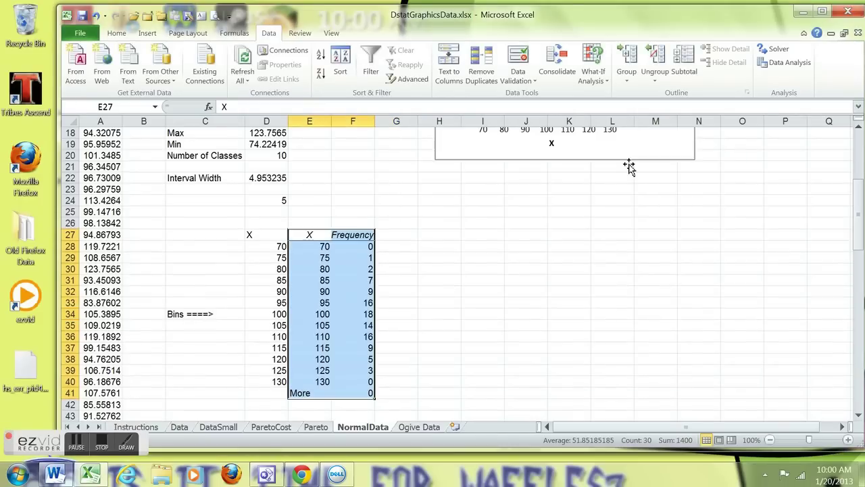
# Step: Drag the histogram chart down next to the E27 frequency table
pyautogui.scroll(3, 540, 239)
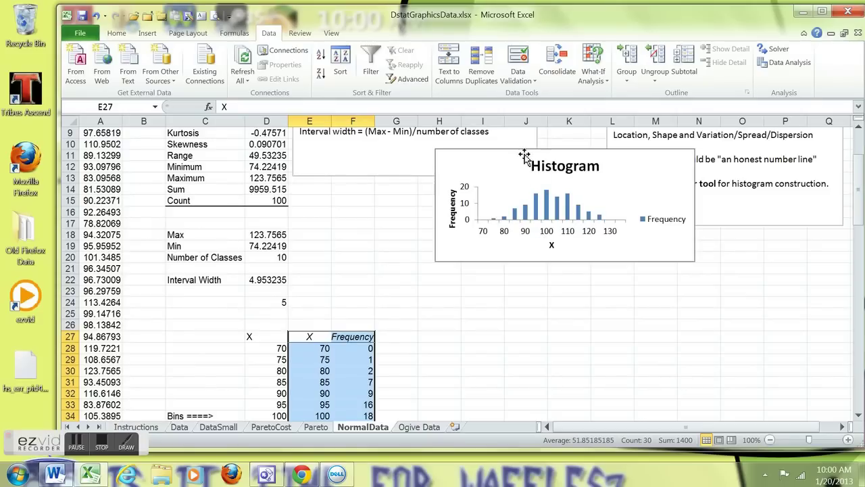
pyautogui.moveTo(522, 189); pyautogui.dragTo(545, 309)
pyautogui.scroll(-4, 440, 236)
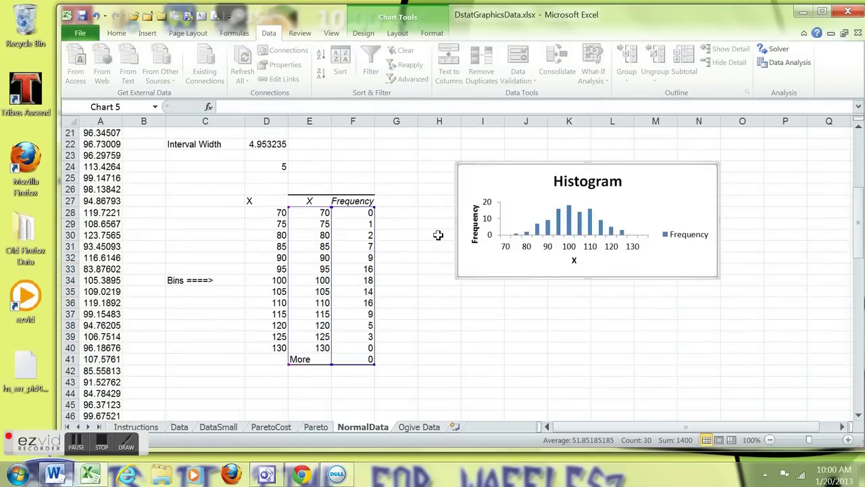
pyautogui.click(480, 372)
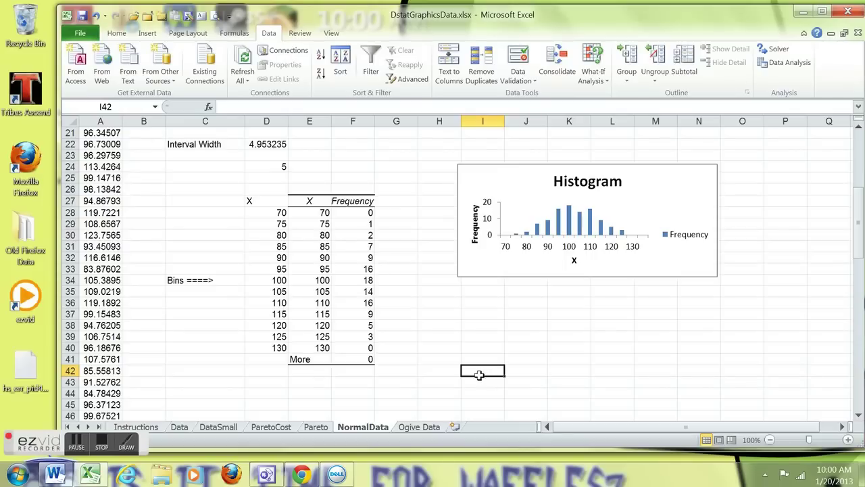
pyautogui.moveTo(571, 223)
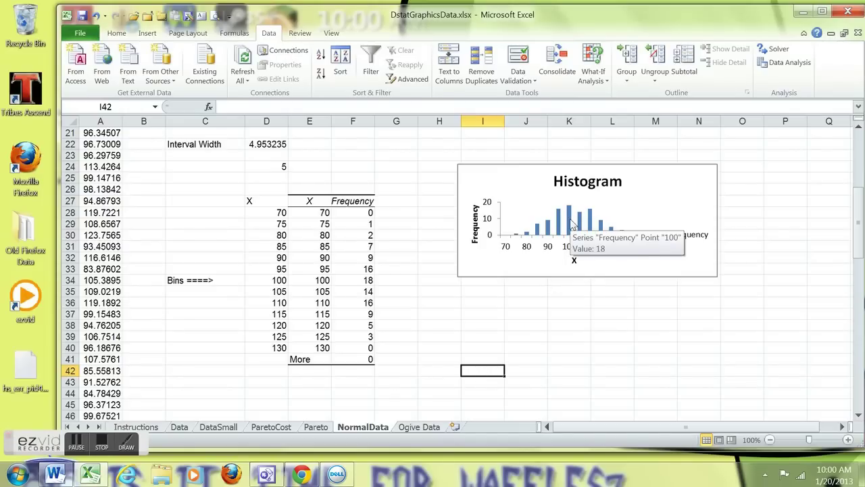
# Step: Set the Frequency series gap width to 0% so the bars touch
pyautogui.rightClick(571, 223)
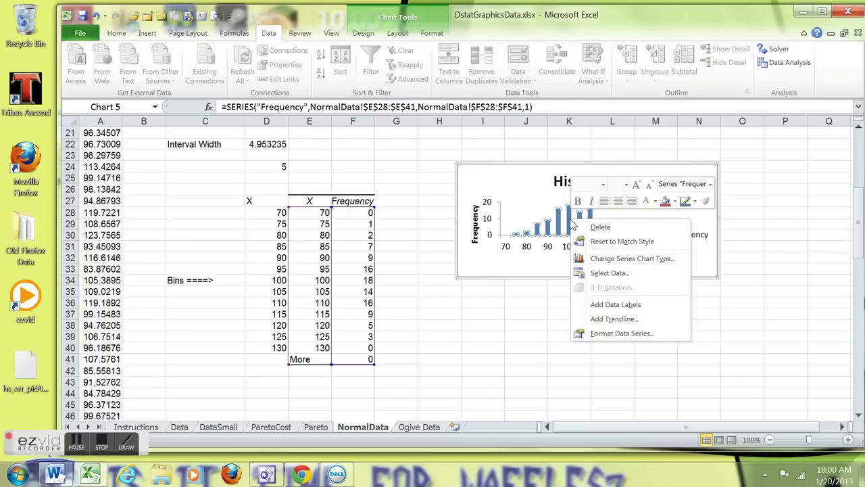
pyautogui.click(608, 334)
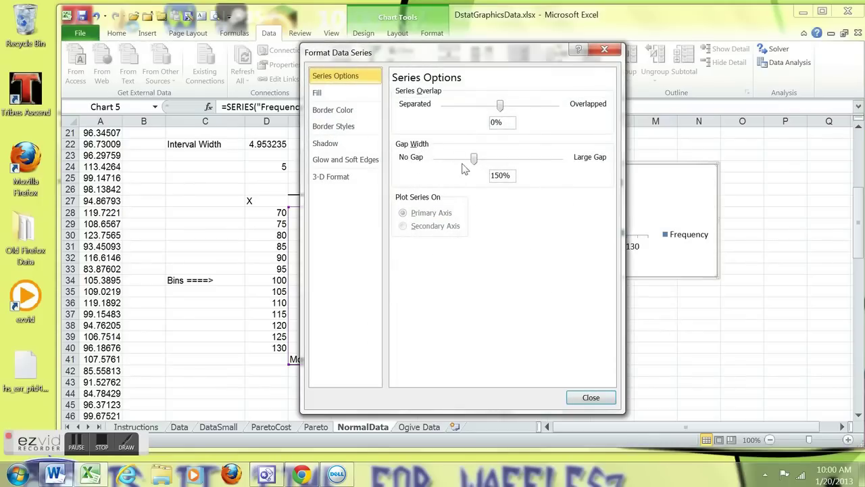
pyautogui.moveTo(475, 160); pyautogui.dragTo(437, 161)
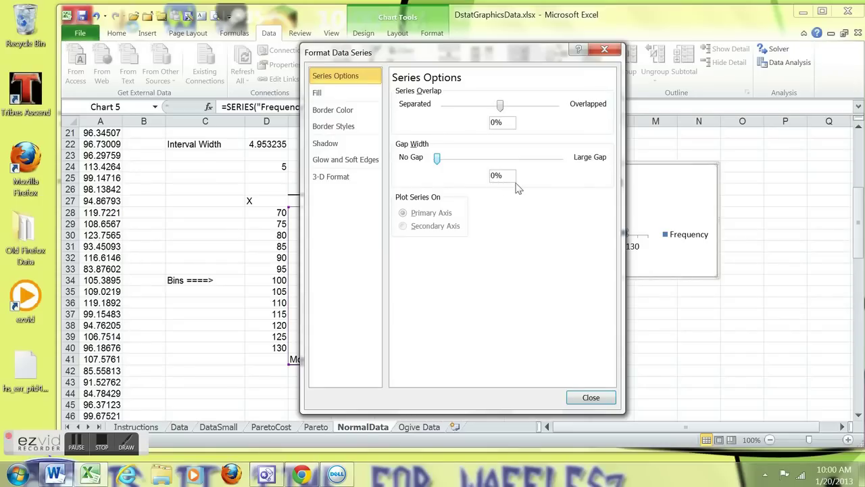
pyautogui.click(590, 397)
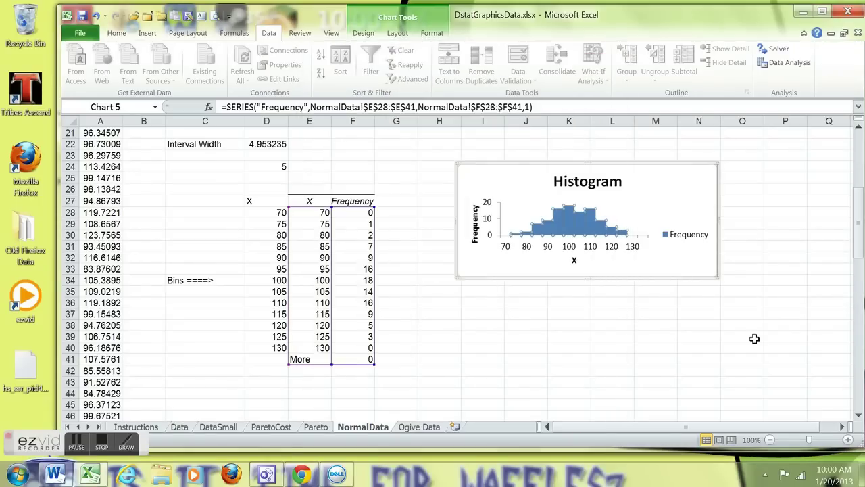
pyautogui.click(726, 336)
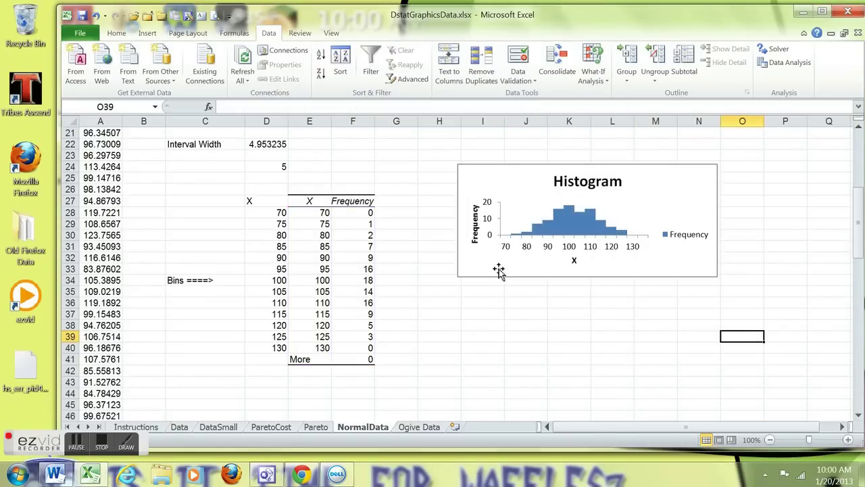
# Step: Stretch the chart's right edge so axis labels 70 through More all fit
pyautogui.click(474, 199)
pyautogui.moveTo(716, 221); pyautogui.dragTo(779, 228)
pyautogui.click(702, 312)
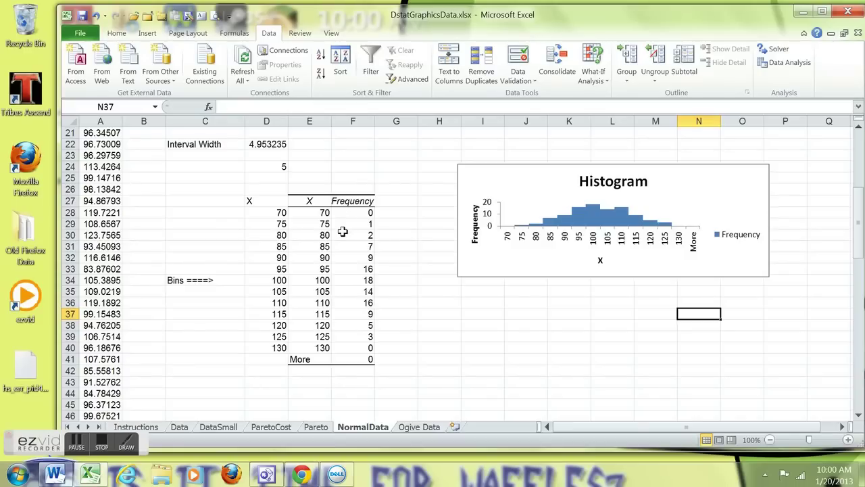
pyautogui.click(318, 214)
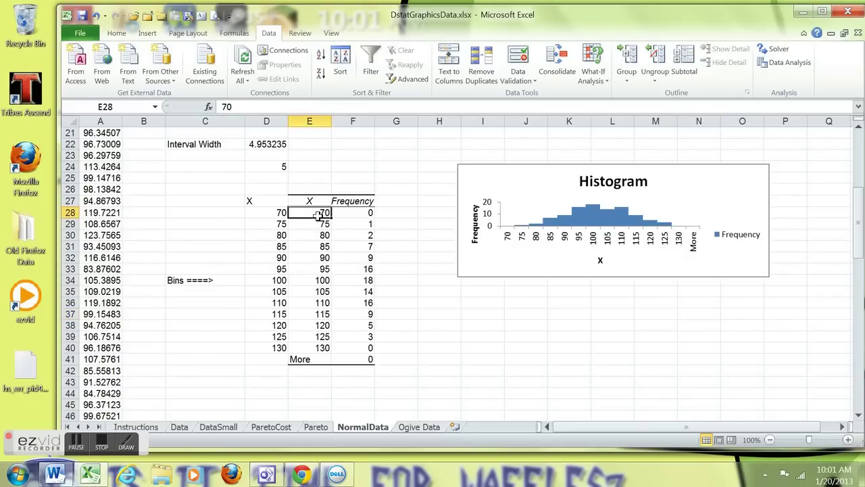
pyautogui.scroll(1, 318, 213)
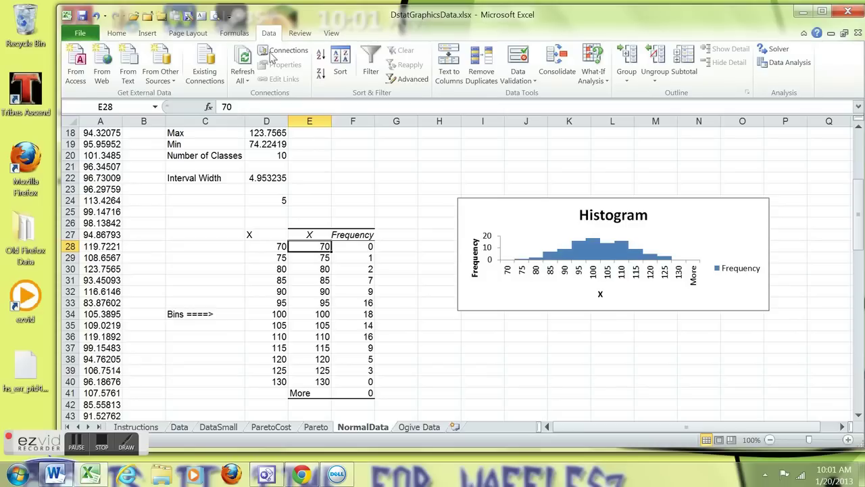
# Step: Relabel E28 as '65 to under 70' and E29 as '70 to under 75', widening column E
pyautogui.click(226, 108)
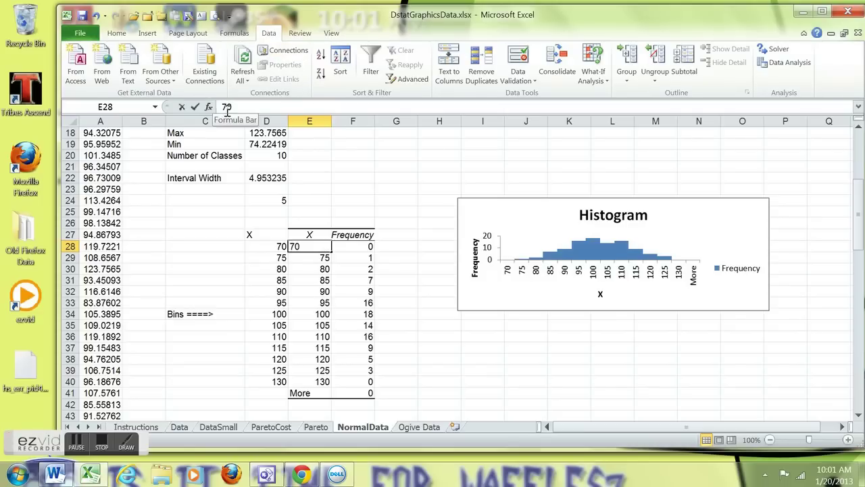
pyautogui.write('65')
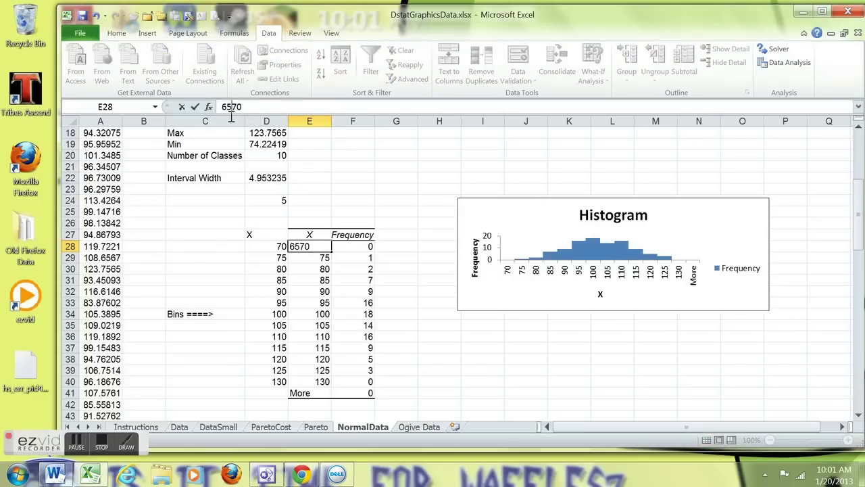
pyautogui.write(' to under')
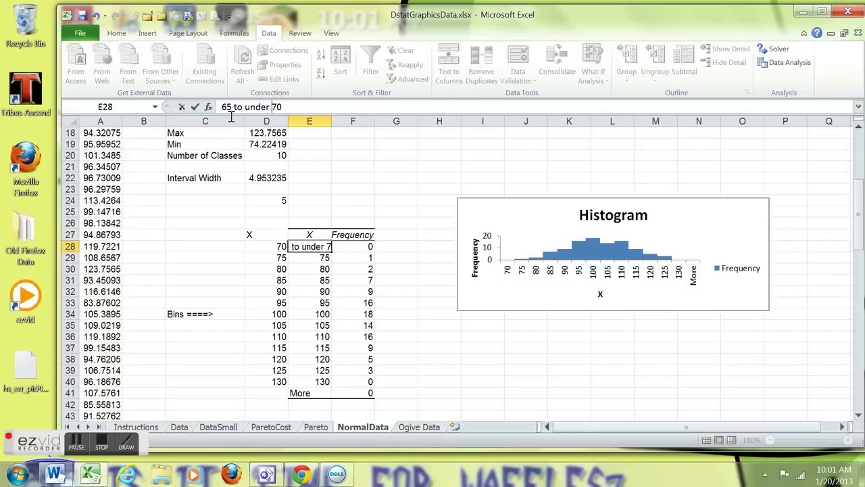
pyautogui.press('Return')
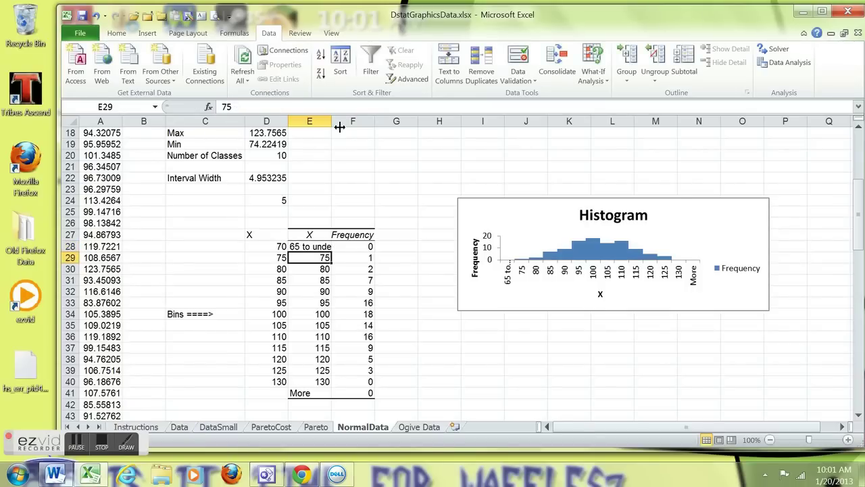
pyautogui.moveTo(340, 127); pyautogui.dragTo(357, 127)
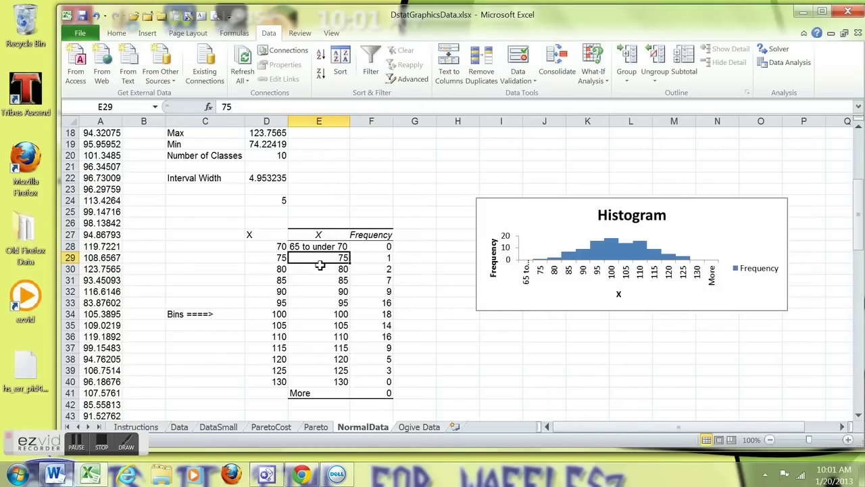
pyautogui.click(236, 112)
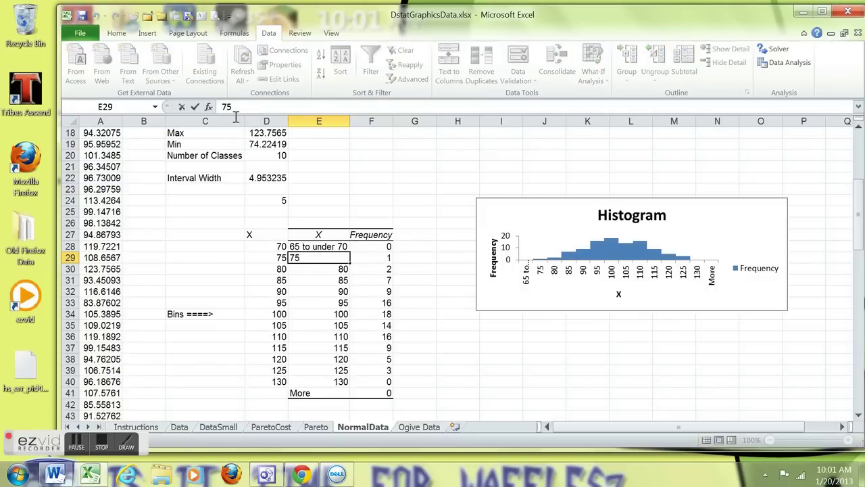
pyautogui.write('70 to under')
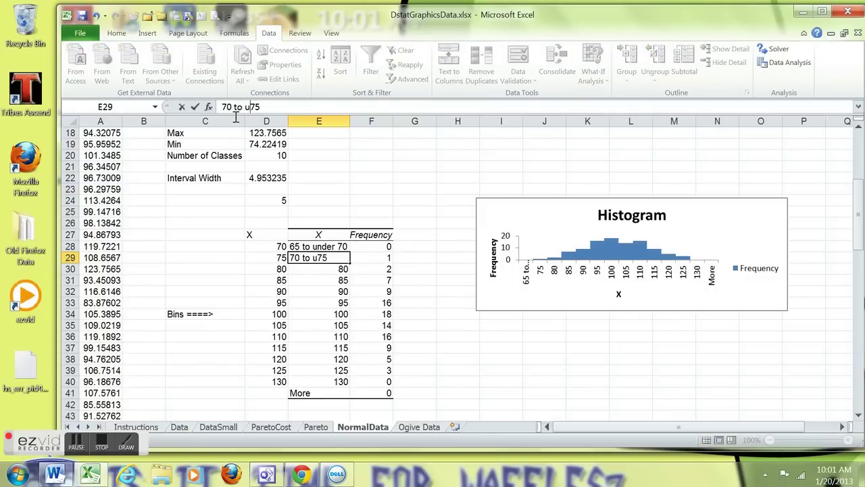
pyautogui.press('Return')
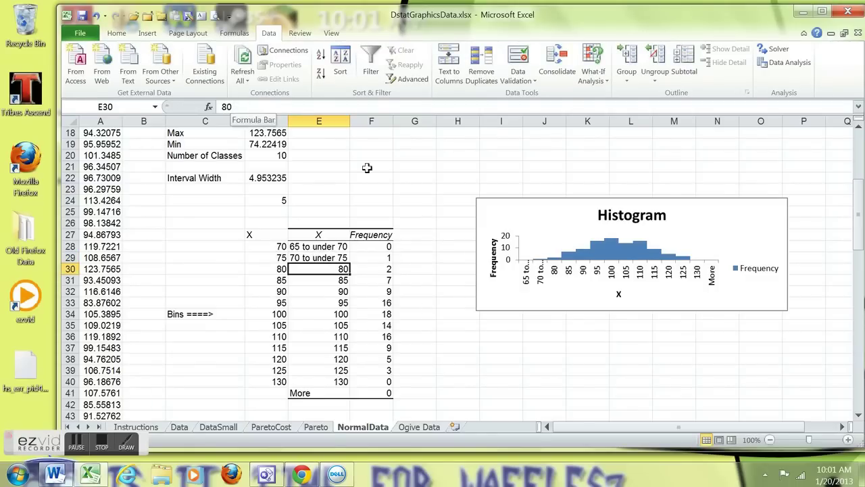
pyautogui.click(516, 305)
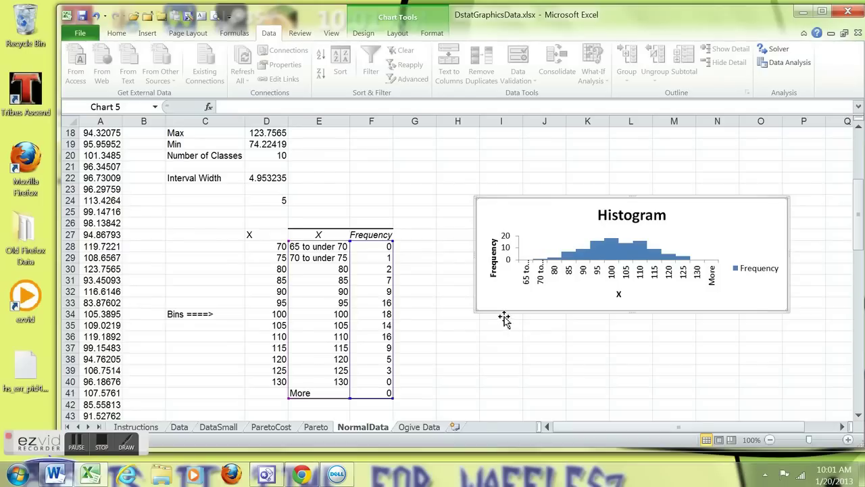
# Step: Stretch the histogram from its bottom-left corner so bin labels fit, and delete the Frequency legend
pyautogui.moveTo(488, 320); pyautogui.dragTo(456, 378)
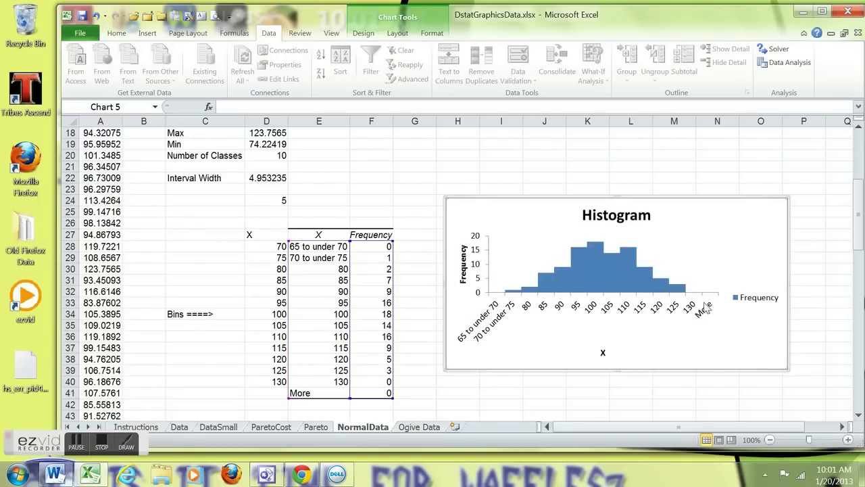
pyautogui.click(753, 303)
pyautogui.press('Delete')
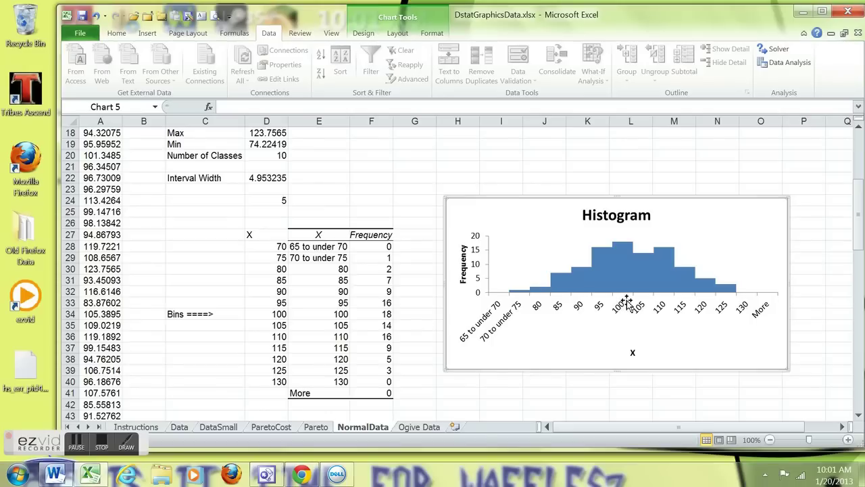
pyautogui.moveTo(623, 249)
# Step: Move the histogram up next to the descriptive statistics summary at the top of the NormalData sheet
pyautogui.scroll(3, 417, 162)
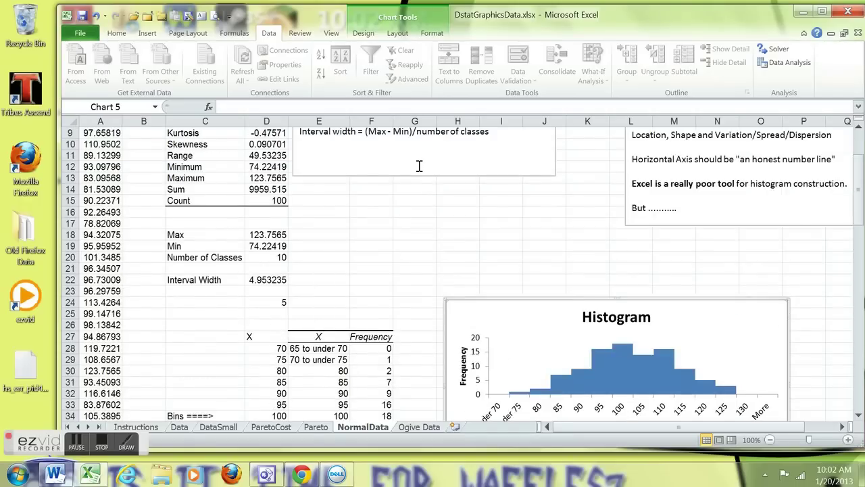
pyautogui.moveTo(475, 303); pyautogui.dragTo(395, 133)
pyautogui.click(371, 372)
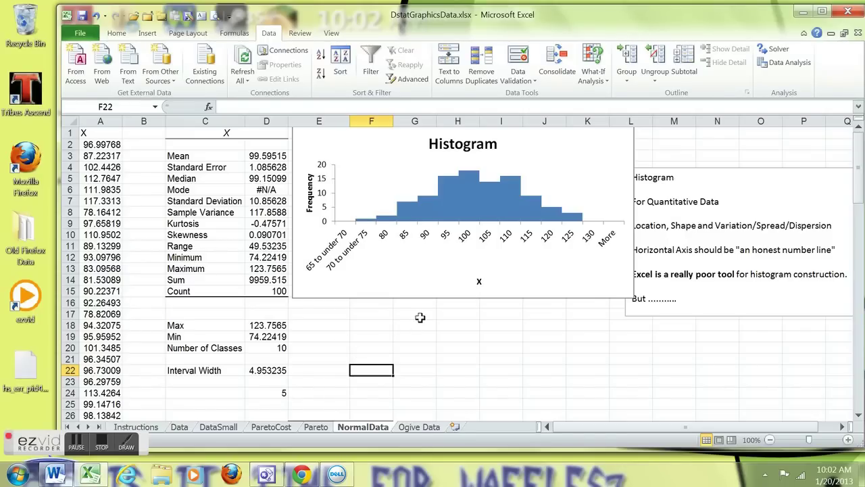
pyautogui.click(419, 317)
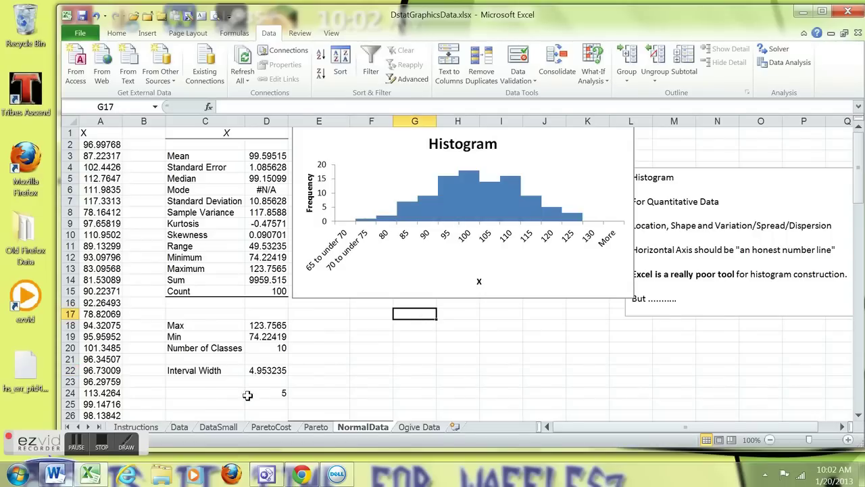